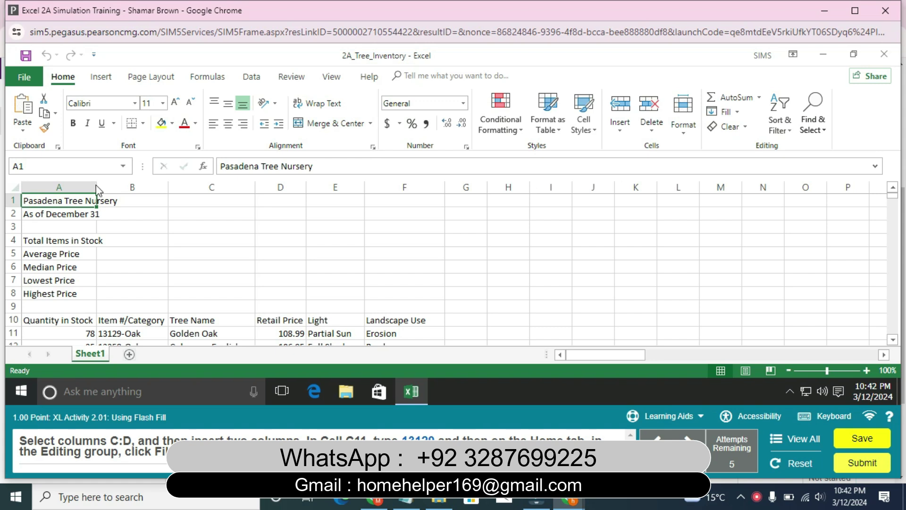
- Insert two blank columns at C:D, before the Tree Name column
left_click(238, 186)
left_click_drag(239, 187, 275, 187)
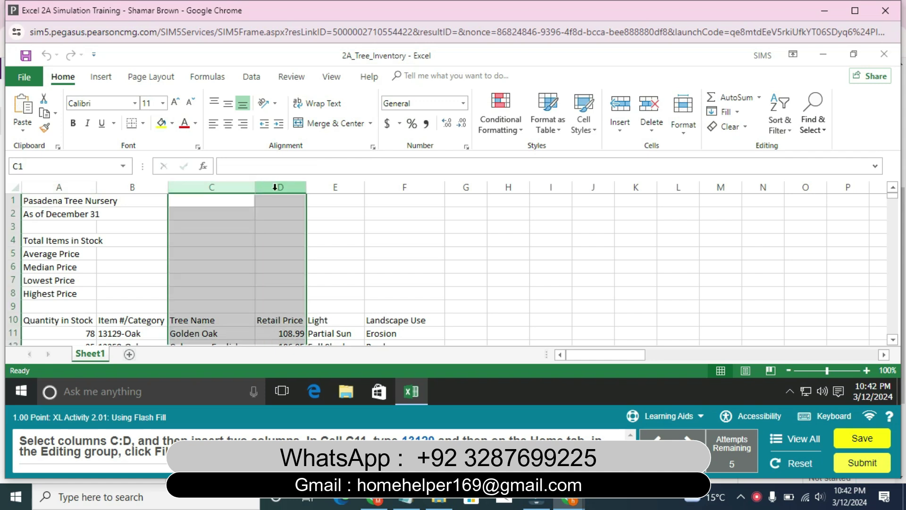
right_click(272, 187)
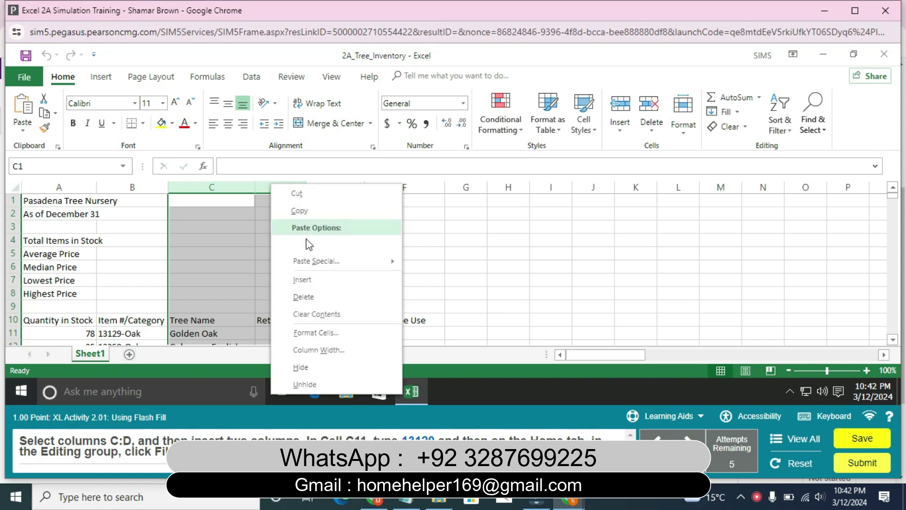
left_click(310, 283)
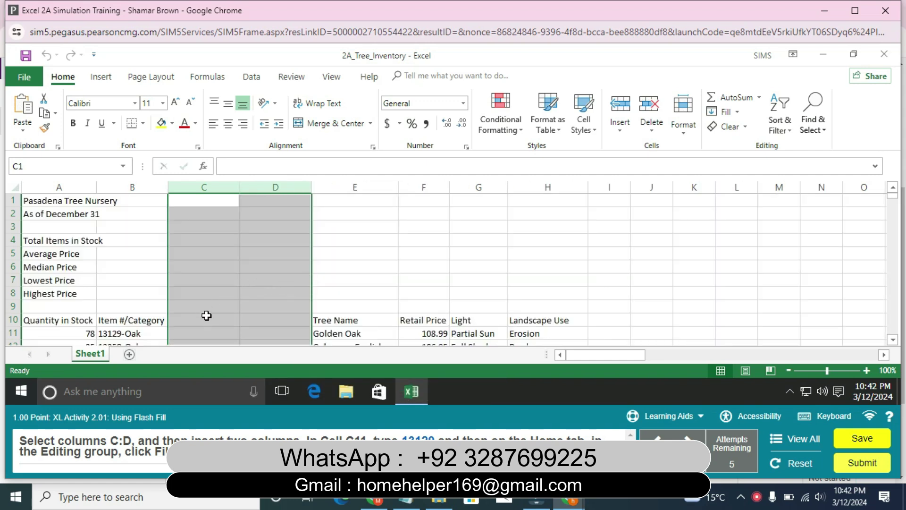
- Enter 13129 in cell C11 and Flash Fill the remaining item numbers down column C
left_click(207, 316)
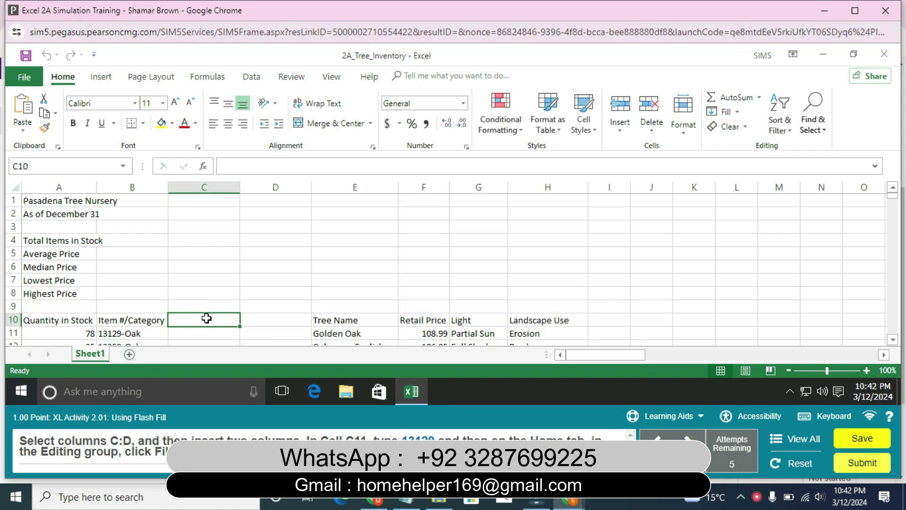
left_click(210, 331)
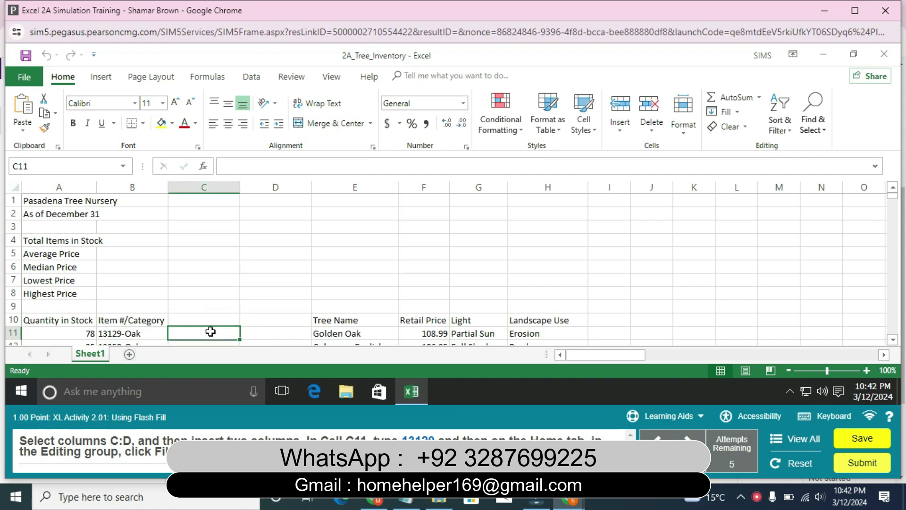
type("13129")
key("Return")
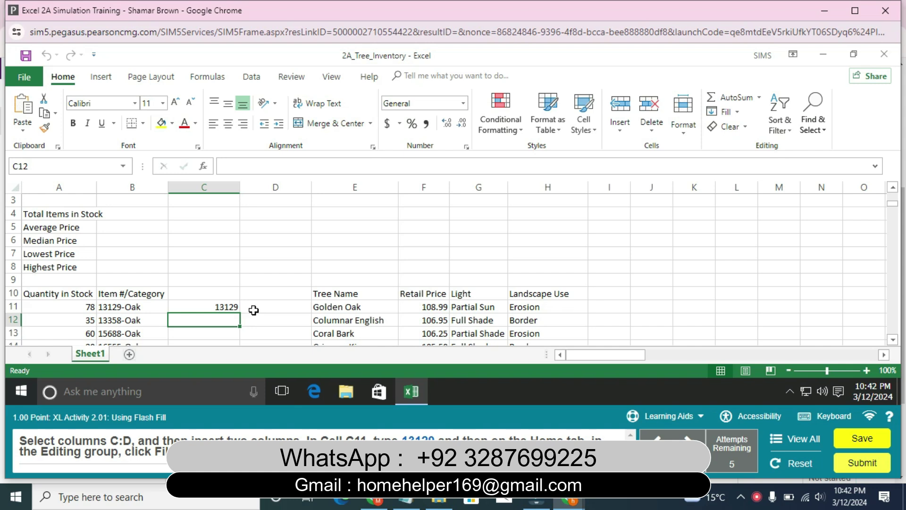
left_click(227, 304)
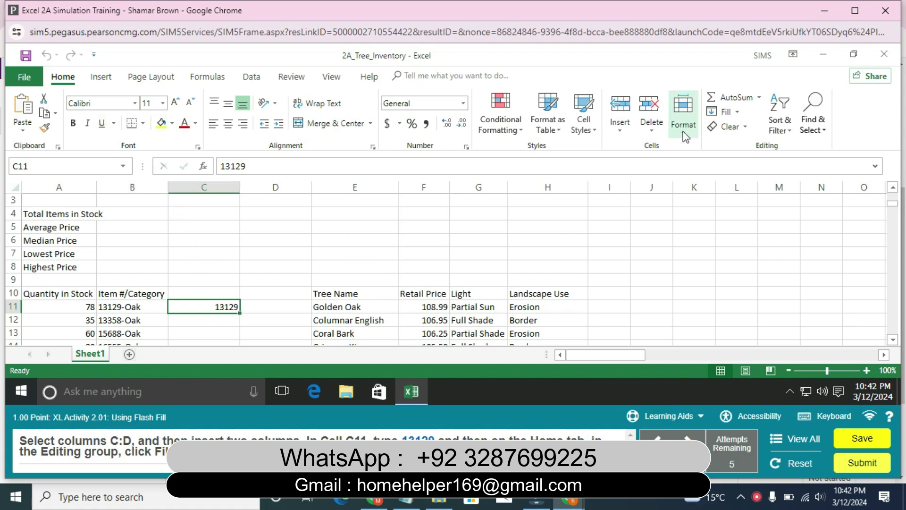
left_click(737, 116)
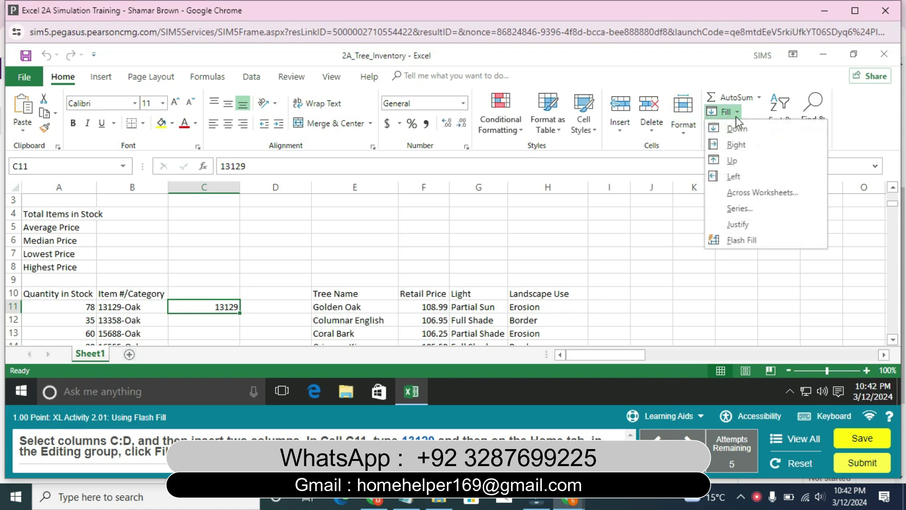
left_click(733, 240)
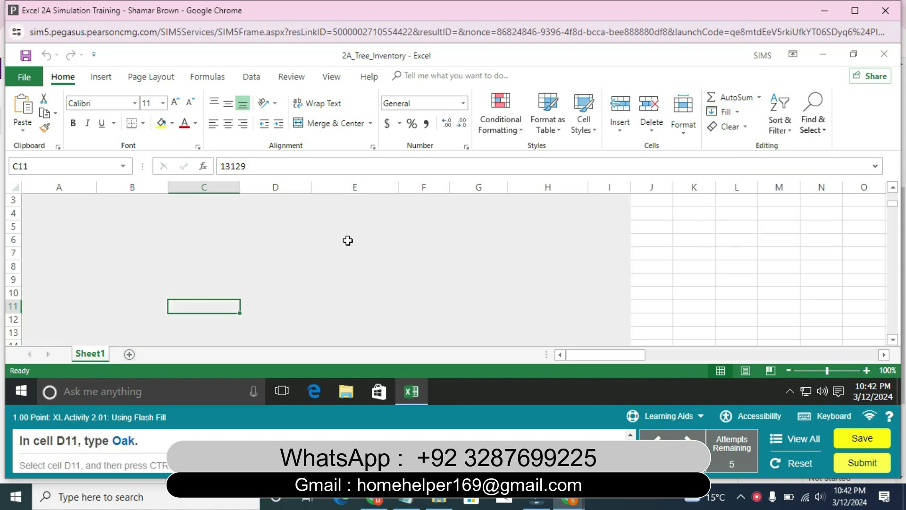
- Enter Oak in cell D11 and Flash Fill the remaining categories down column D
left_click(267, 304)
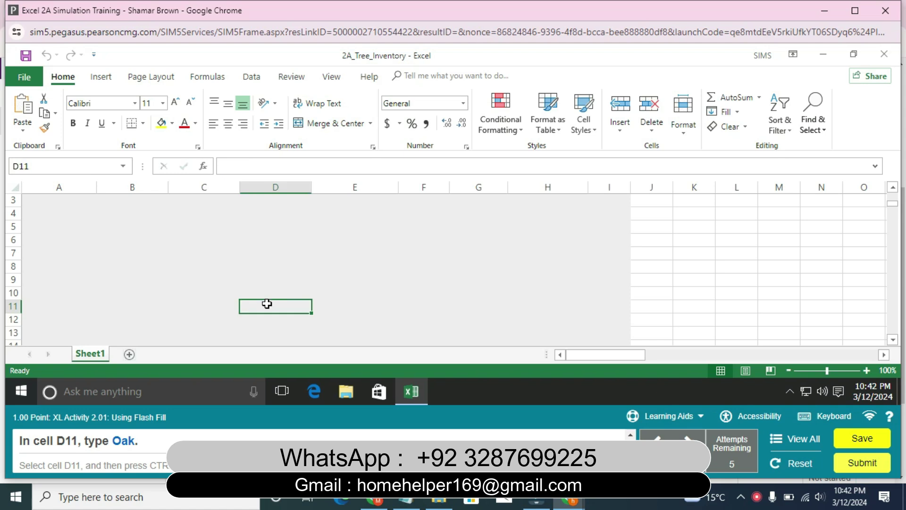
type("Oak")
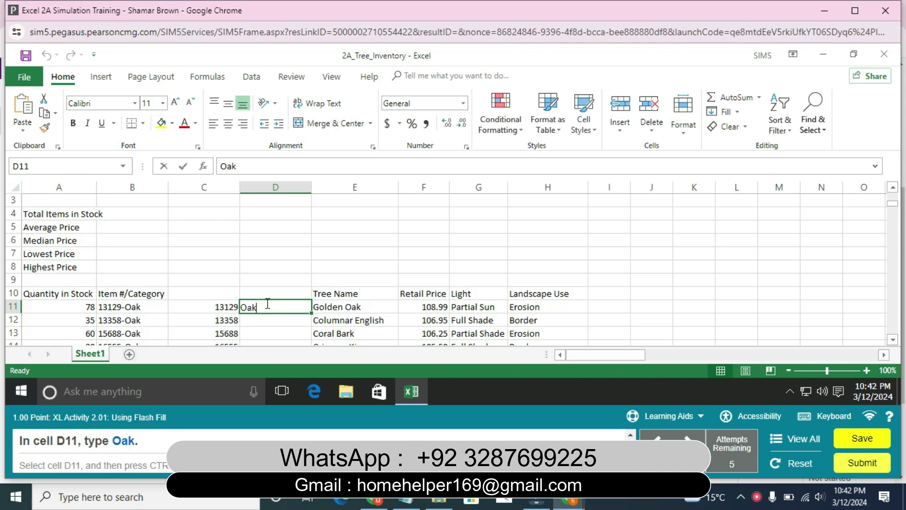
key("Return")
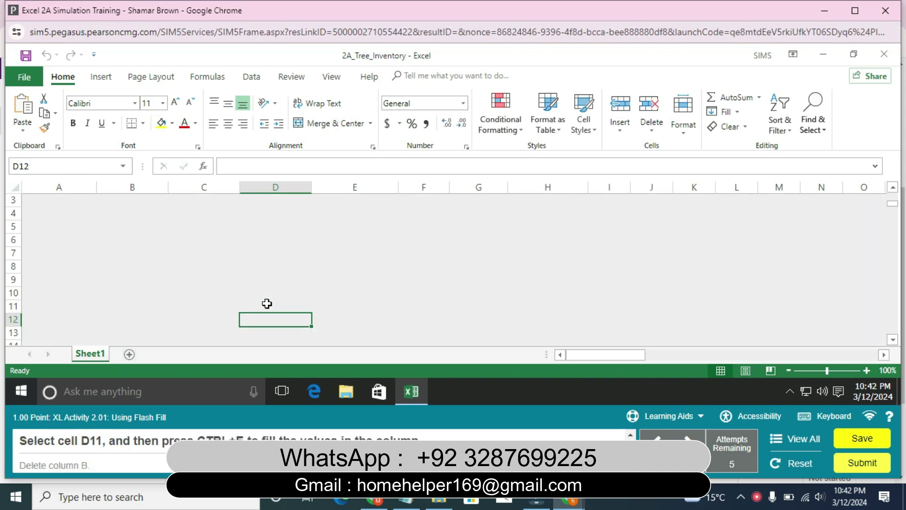
left_click(267, 304)
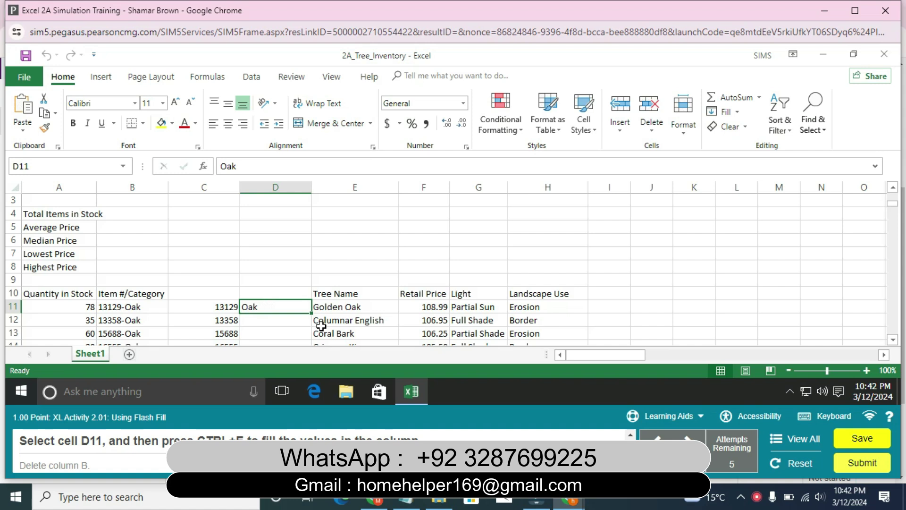
key("ctrl+e")
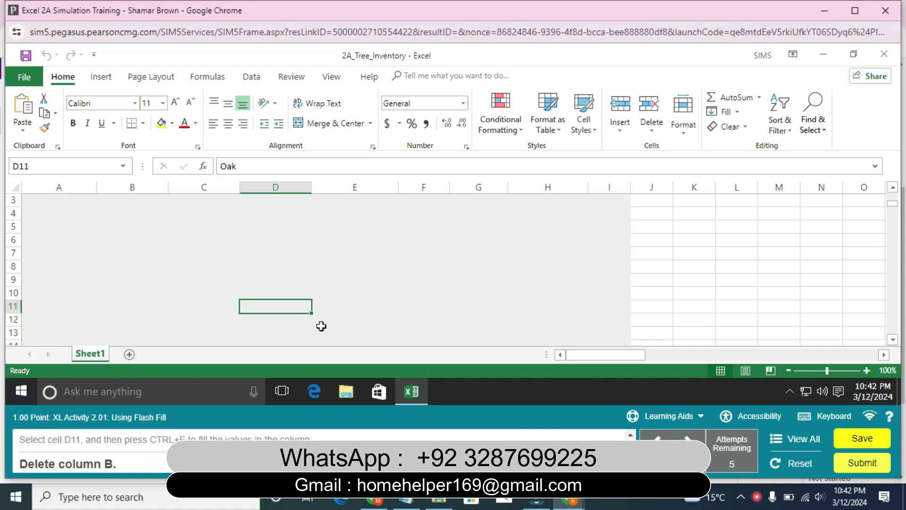
- Delete column B, which holds the combined Item #/Category data
left_click(144, 187)
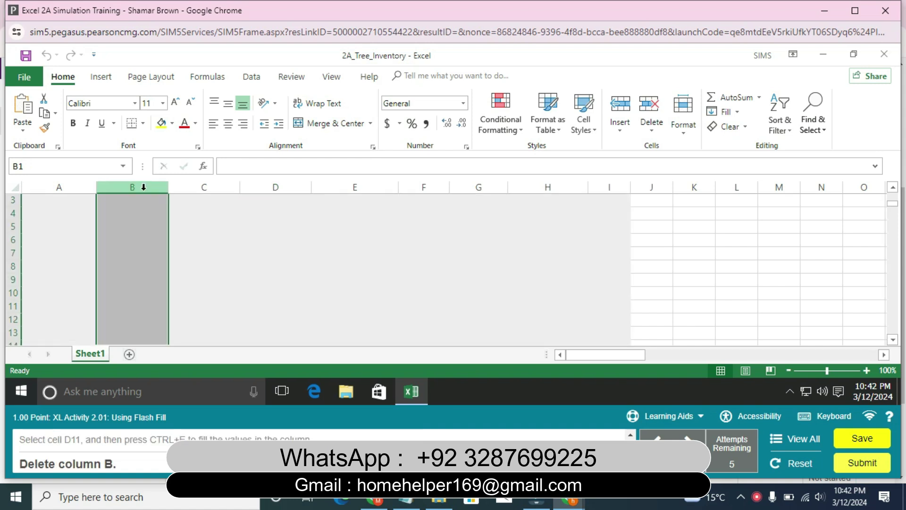
right_click(143, 187)
left_click(176, 295)
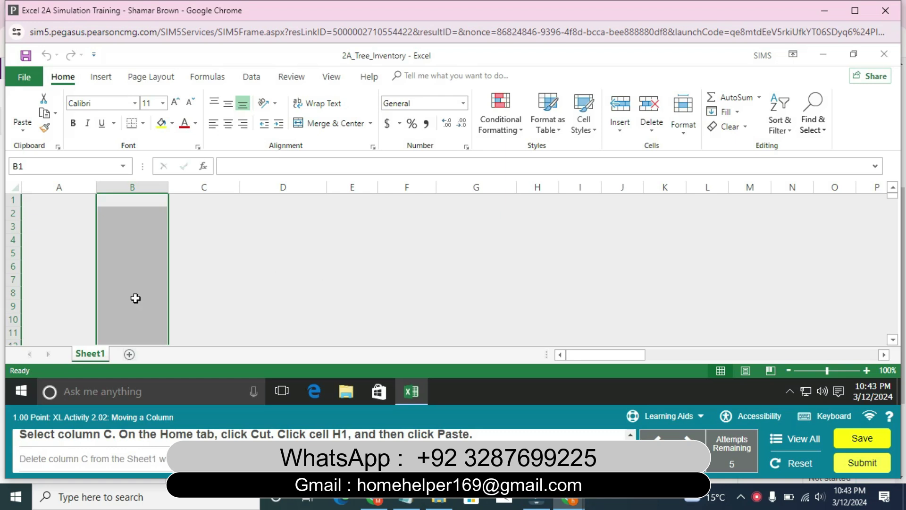
- Move the Category column from column C to column H by cutting it and pasting at H1
left_click(204, 188)
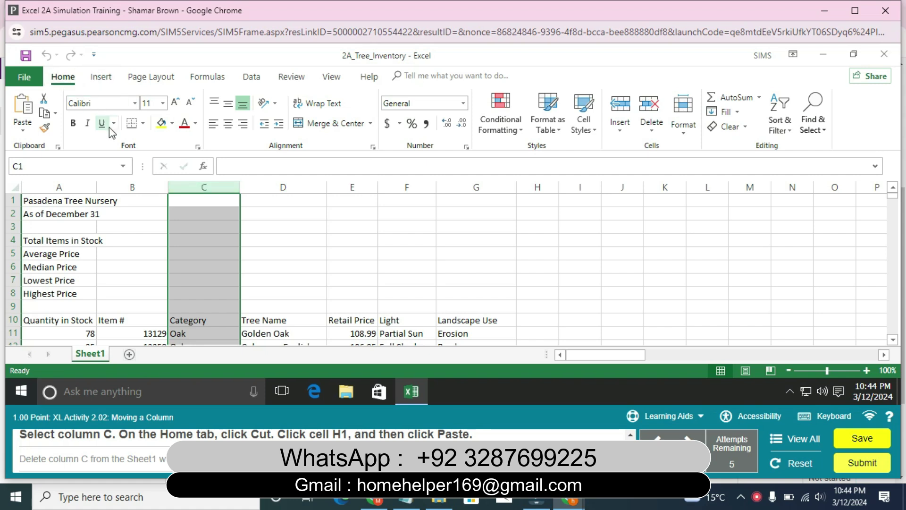
left_click(45, 98)
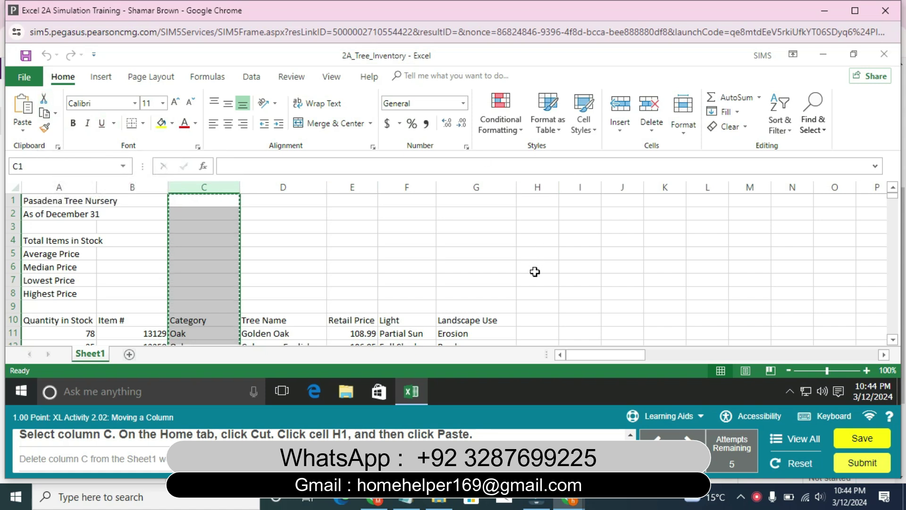
left_click(526, 200)
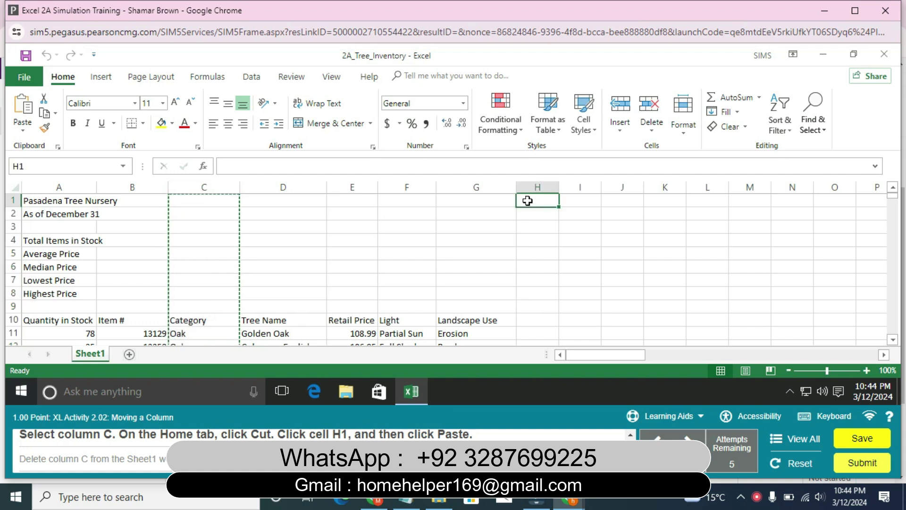
key("ctrl+v")
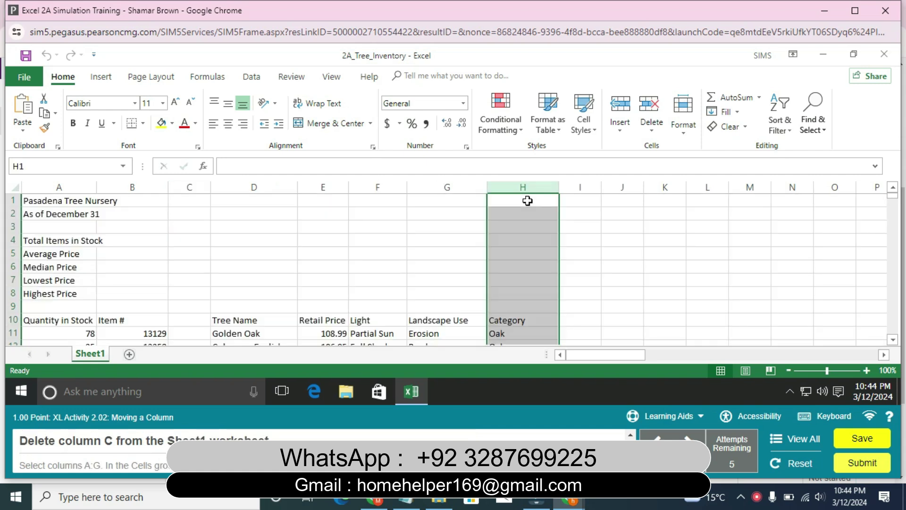
- Delete the empty column C between Item # and Tree Name
left_click(197, 188)
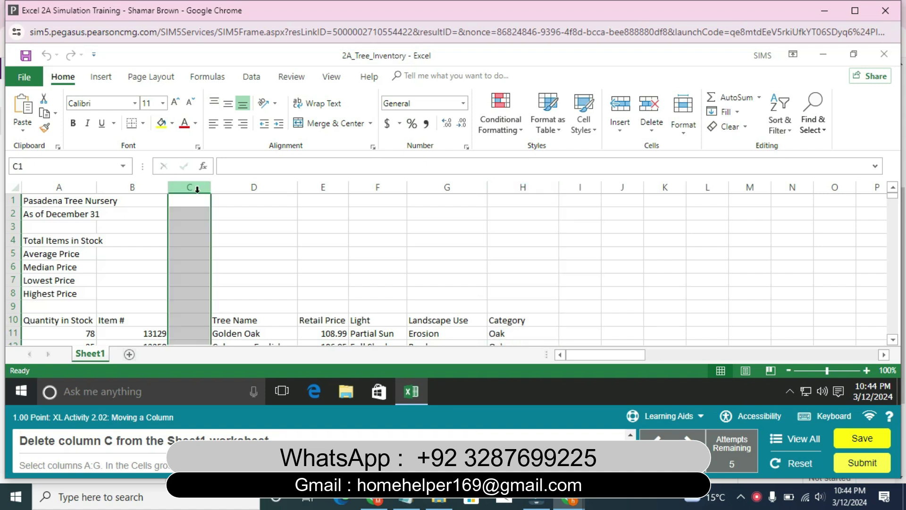
right_click(195, 187)
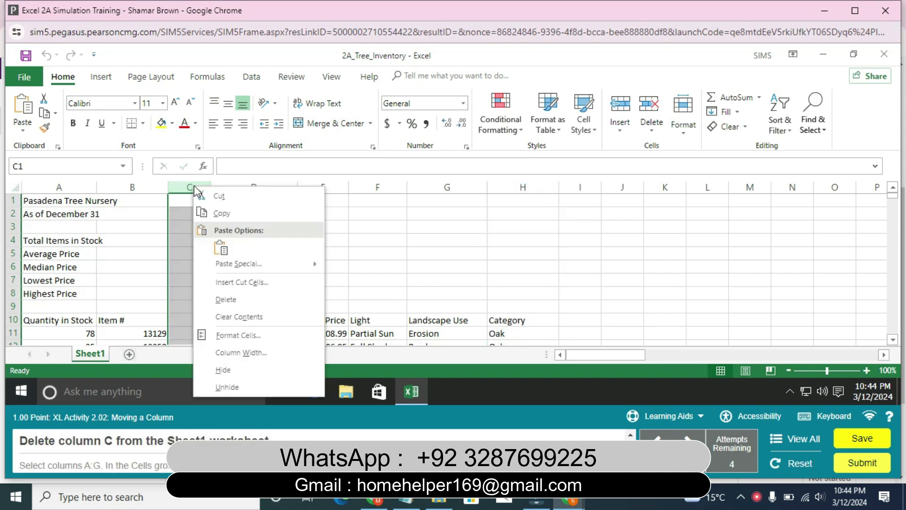
left_click(235, 301)
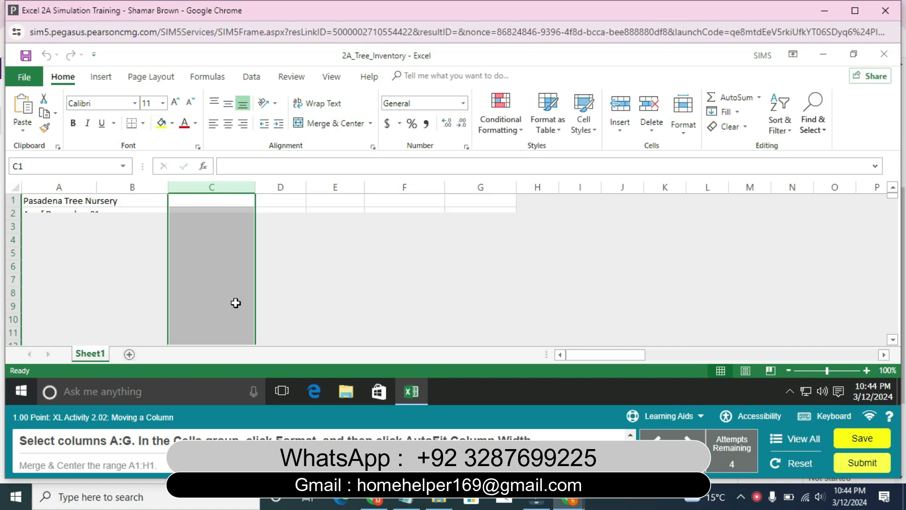
- AutoFit the widths of columns A:G to their contents
left_click(85, 191)
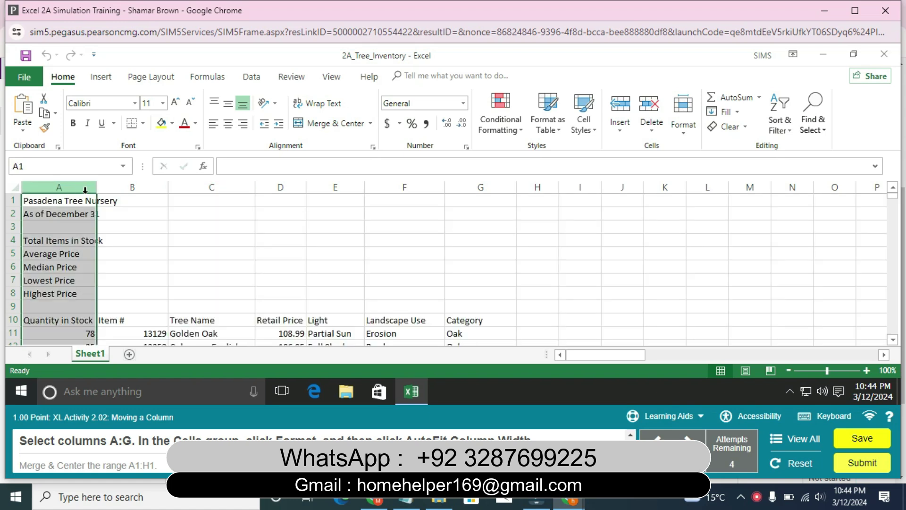
left_click(503, 193, "shift")
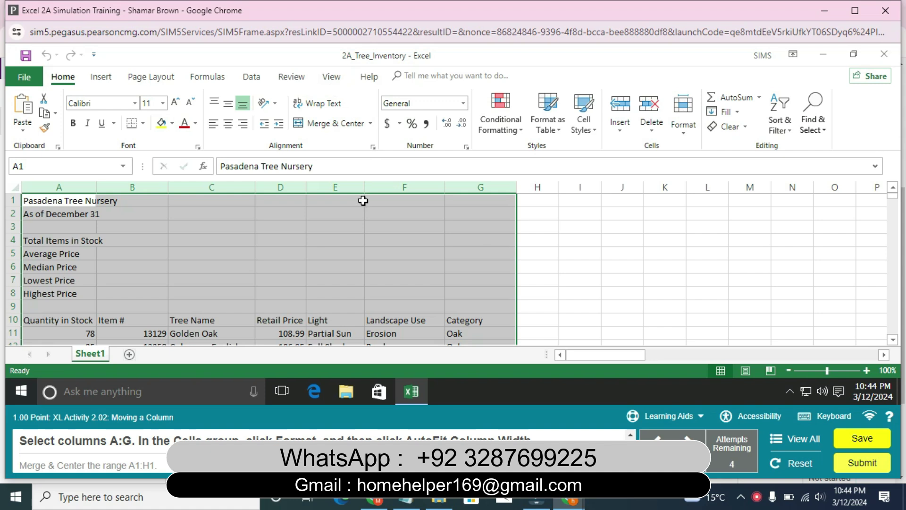
double_click(516, 186)
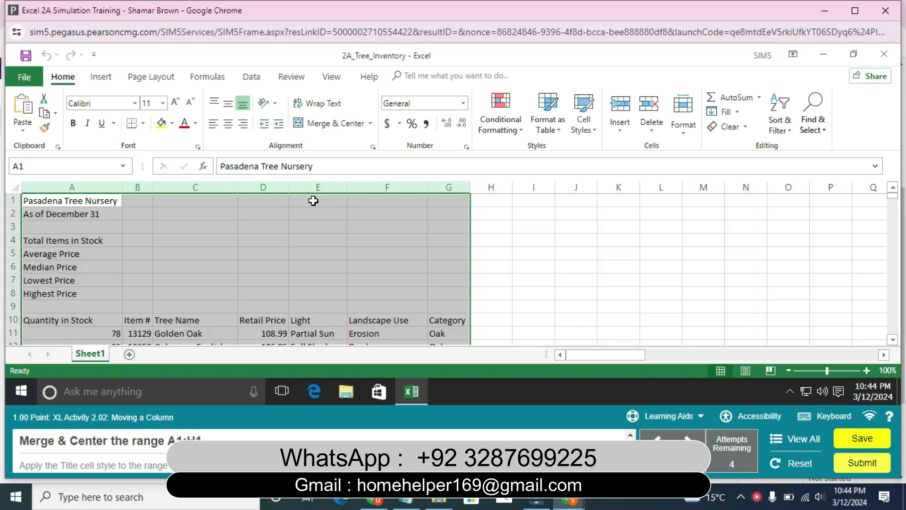
- Merge and center the Pasadena Tree Nursery title across the range A1:H1
left_click(92, 206)
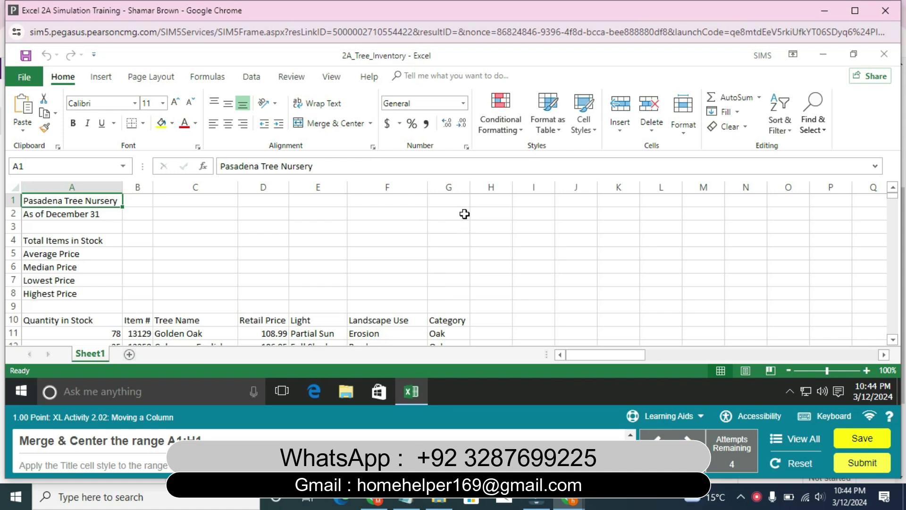
left_click(491, 200, "shift")
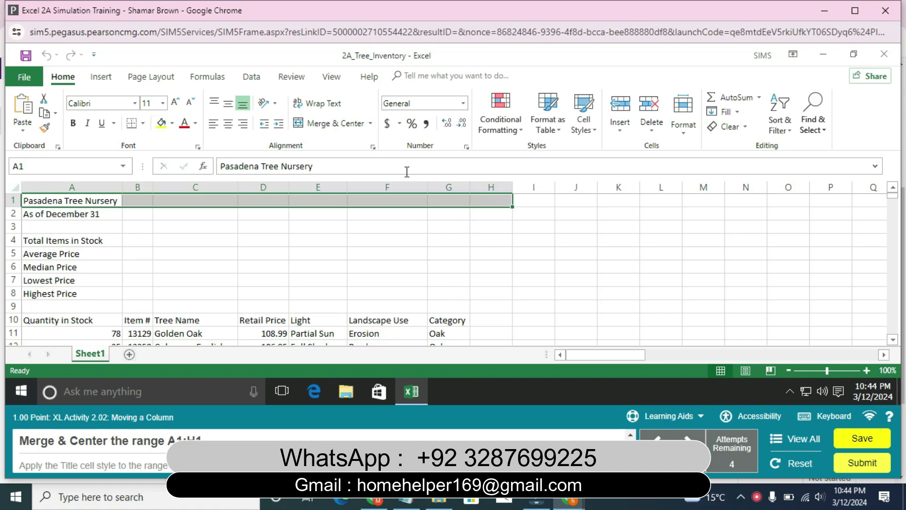
left_click(326, 123)
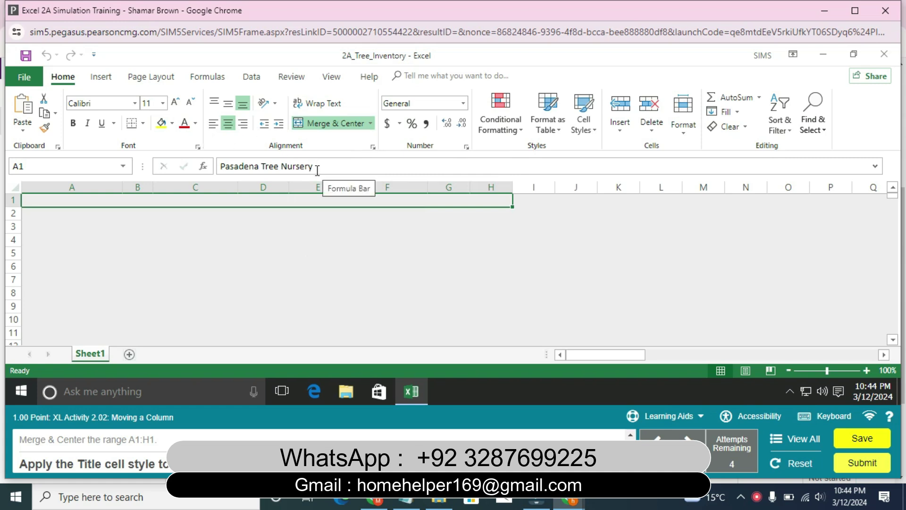
- Apply the Title cell style to the merged Pasadena Tree Nursery heading in row 1
left_click(53, 213)
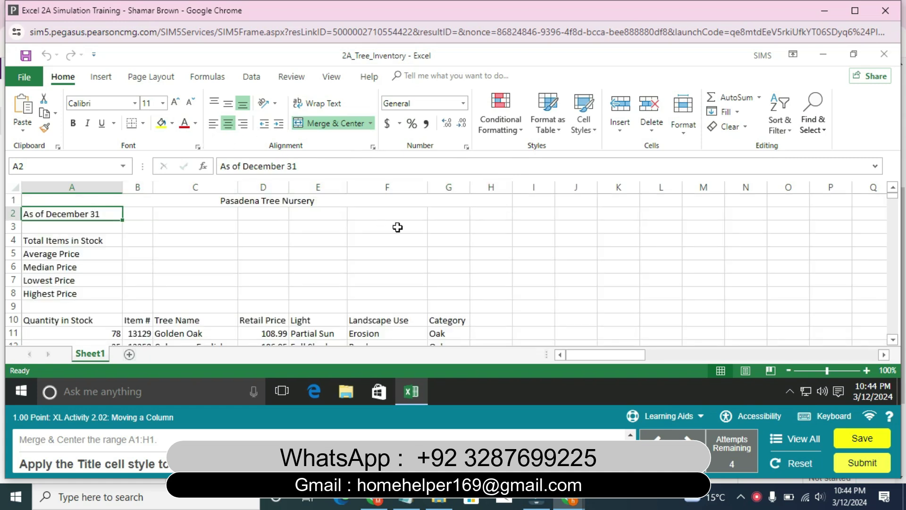
left_click(345, 206)
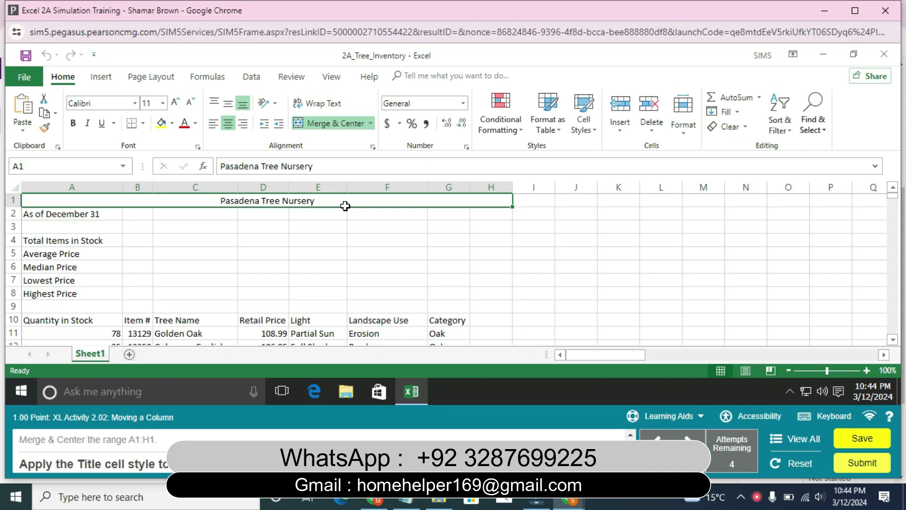
left_click(583, 132)
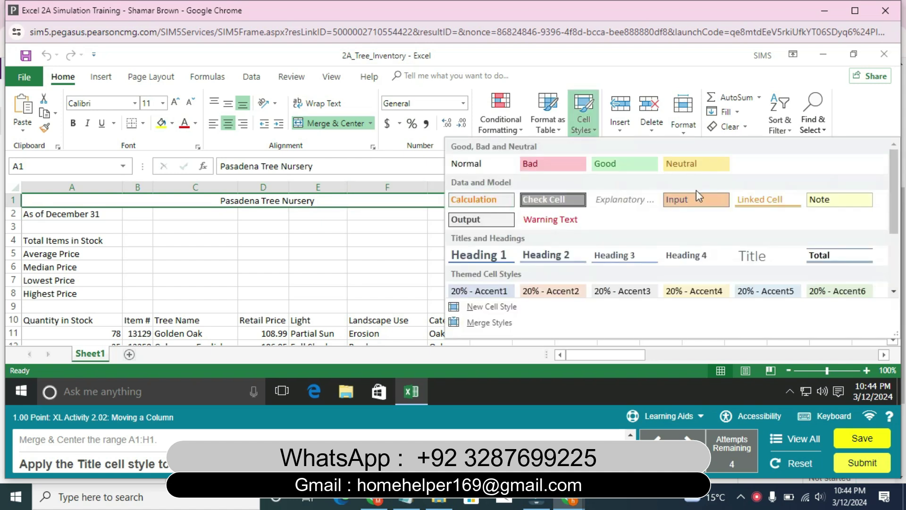
left_click(778, 258)
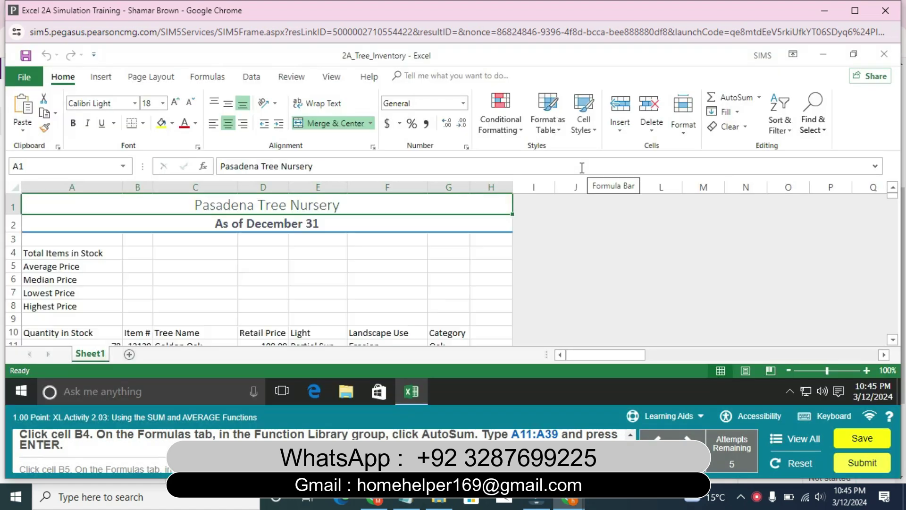
- Enter a SUM function over A11:A39 in cell B4 for Total Items in Stock, using AutoSum
left_click(136, 257)
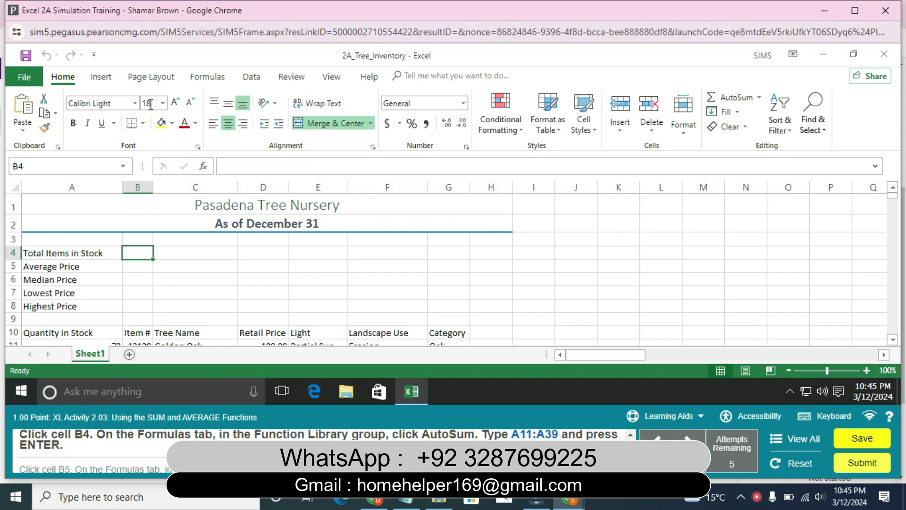
left_click(198, 84)
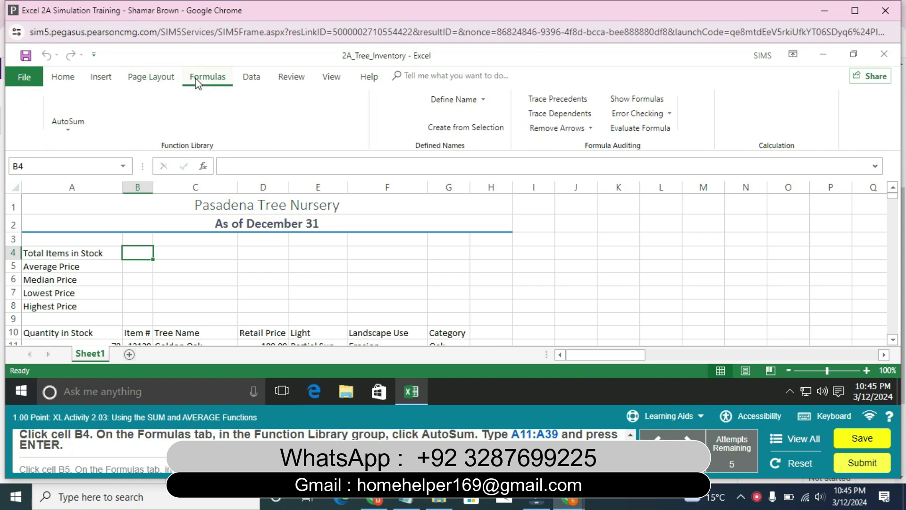
left_click(69, 121)
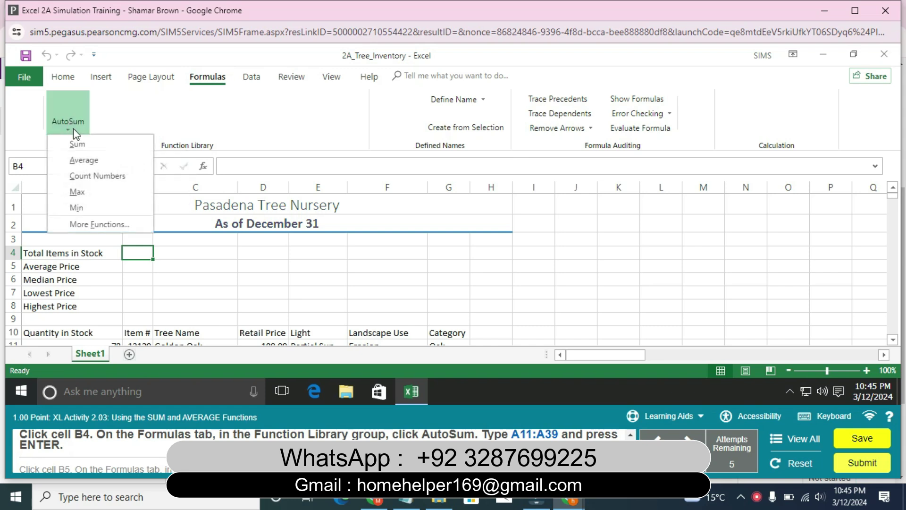
left_click(87, 148)
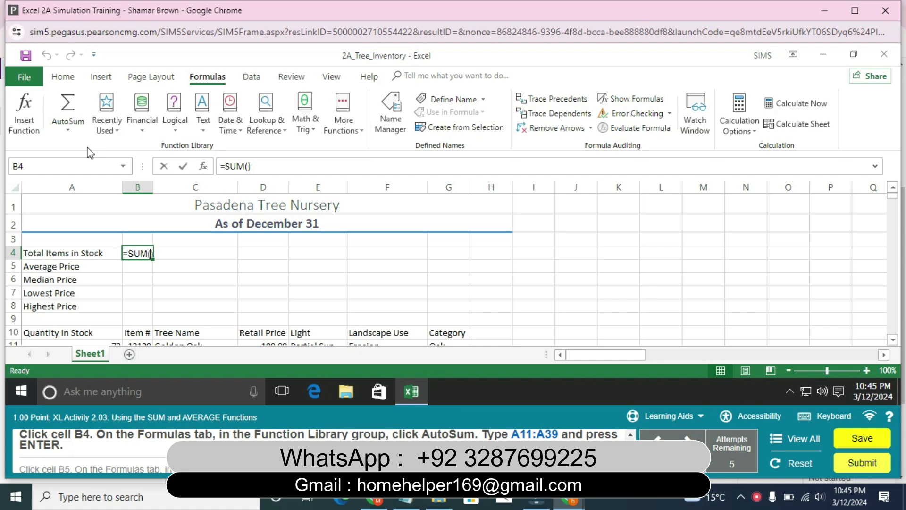
type("A11")
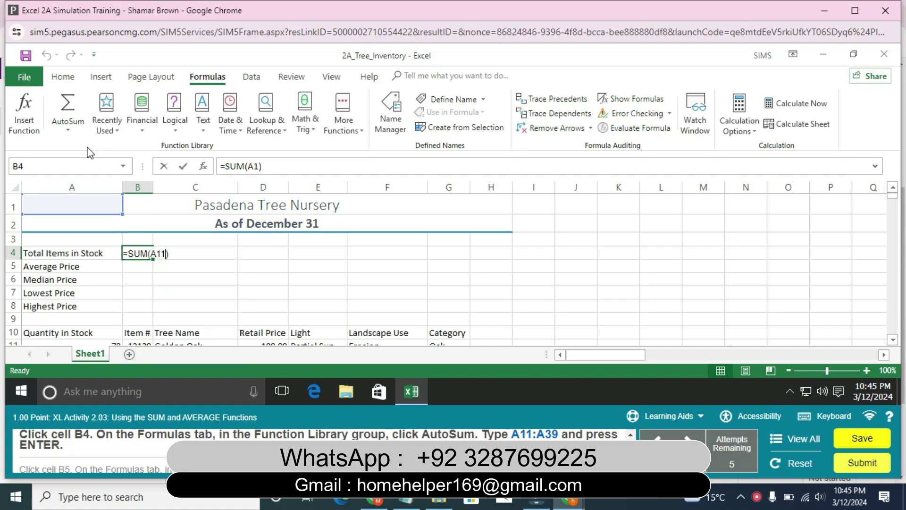
type(":A39")
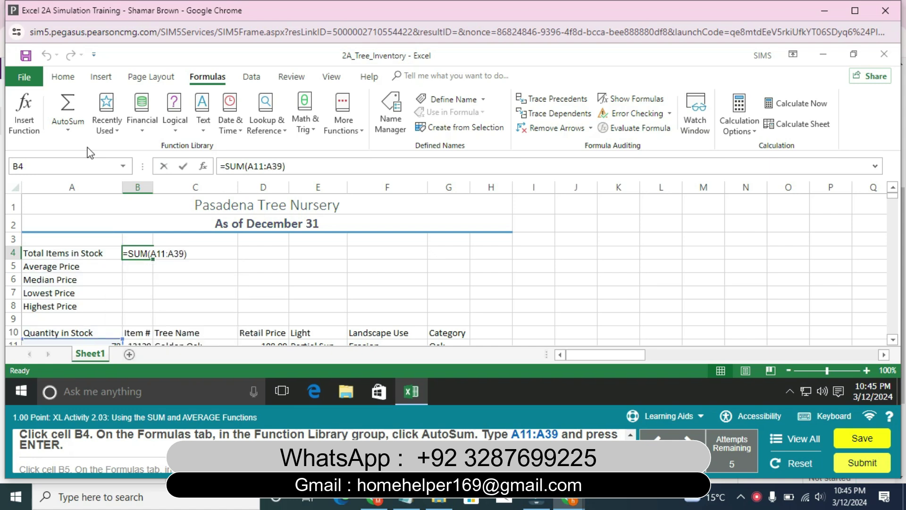
key("Return")
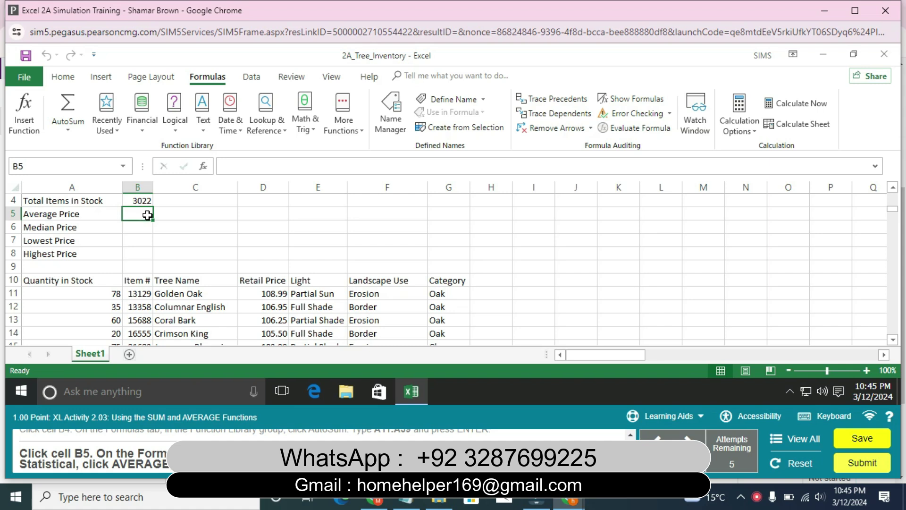
- Enter the formula =AVERAGE(D11:D39) in cell B5 for the Average Price
type("-")
key("BackSpace")
type("=aver")
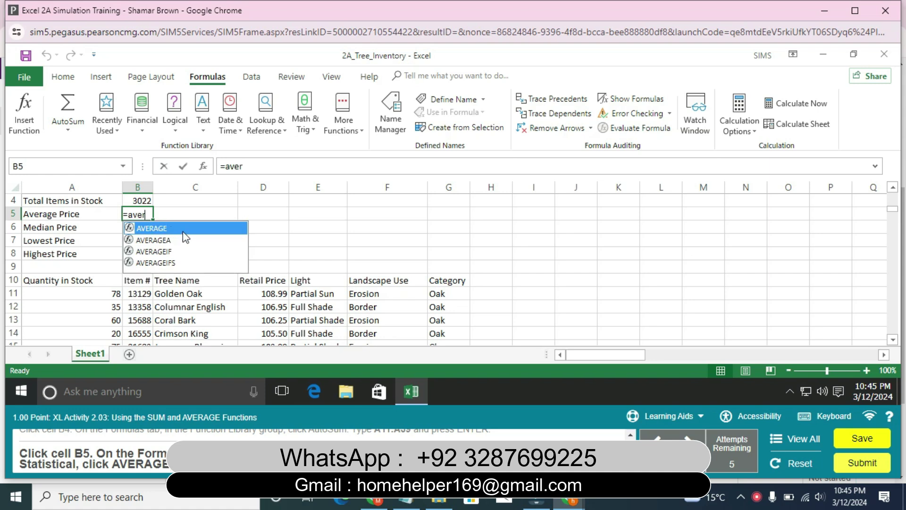
double_click(180, 229)
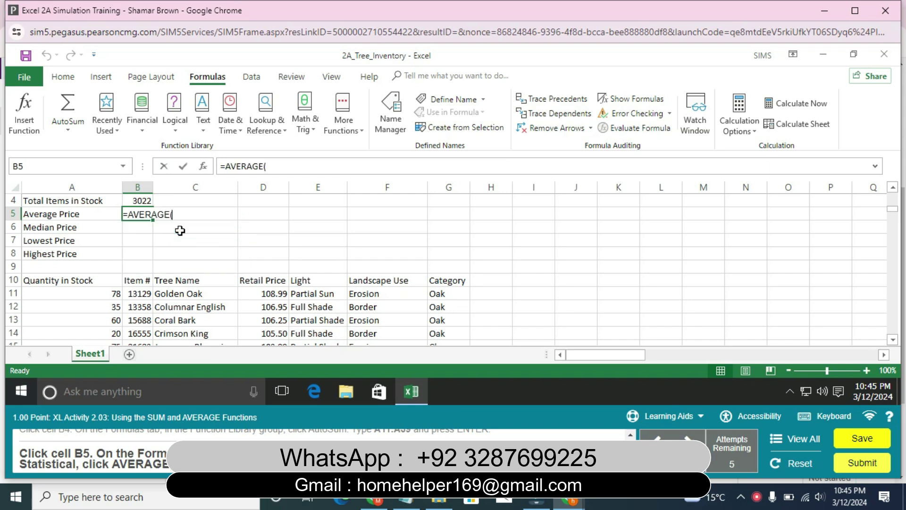
type("D11")
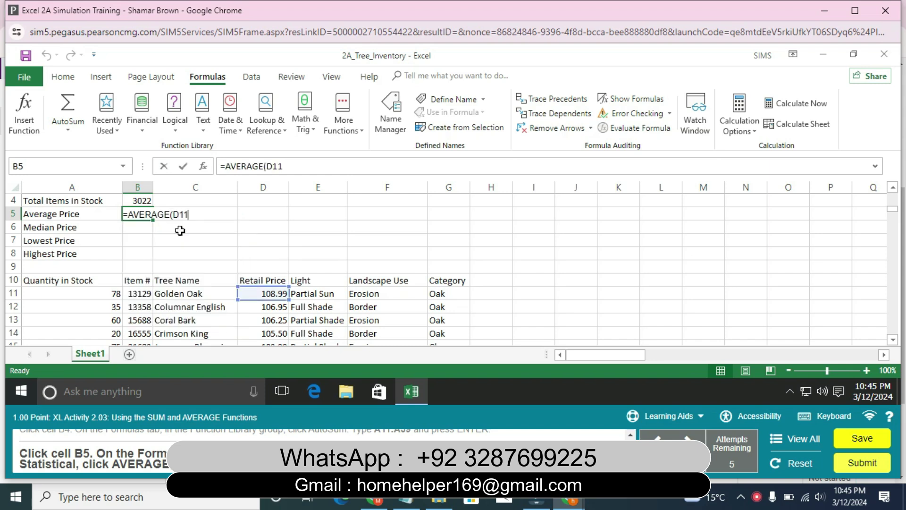
type(":D3")
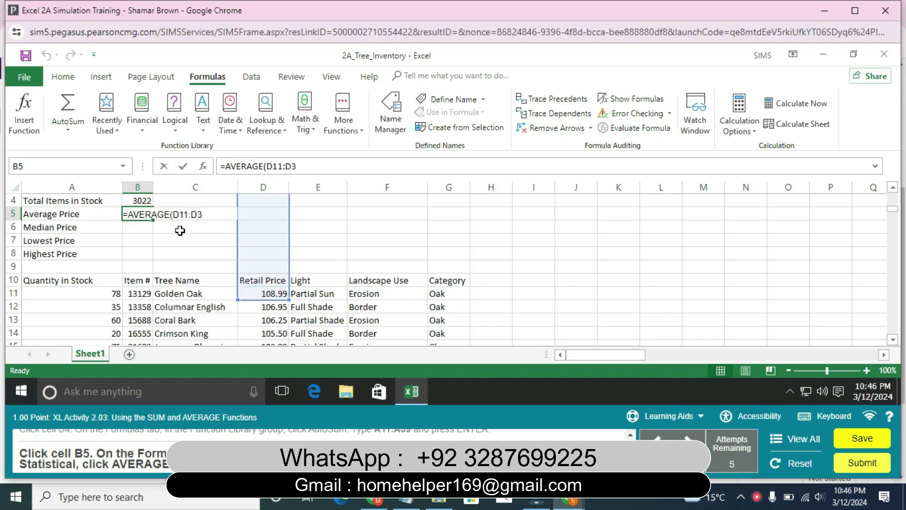
type("9)")
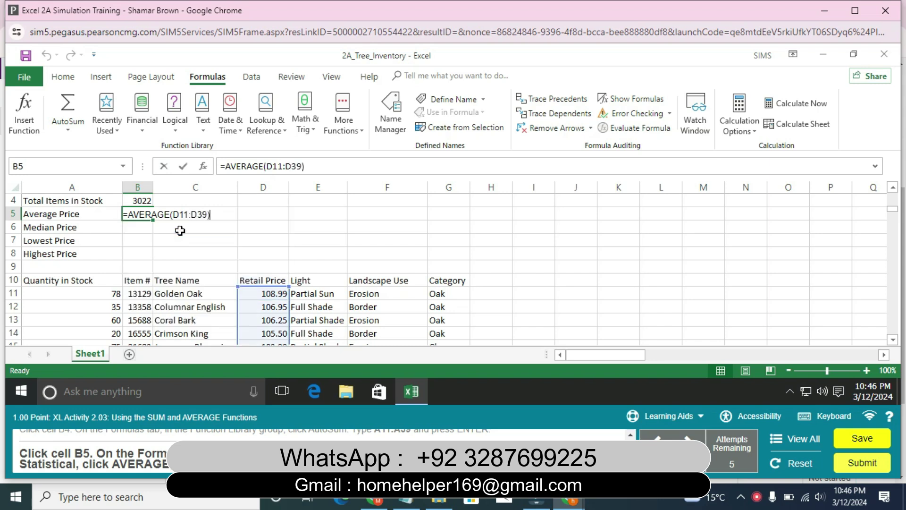
key("Return")
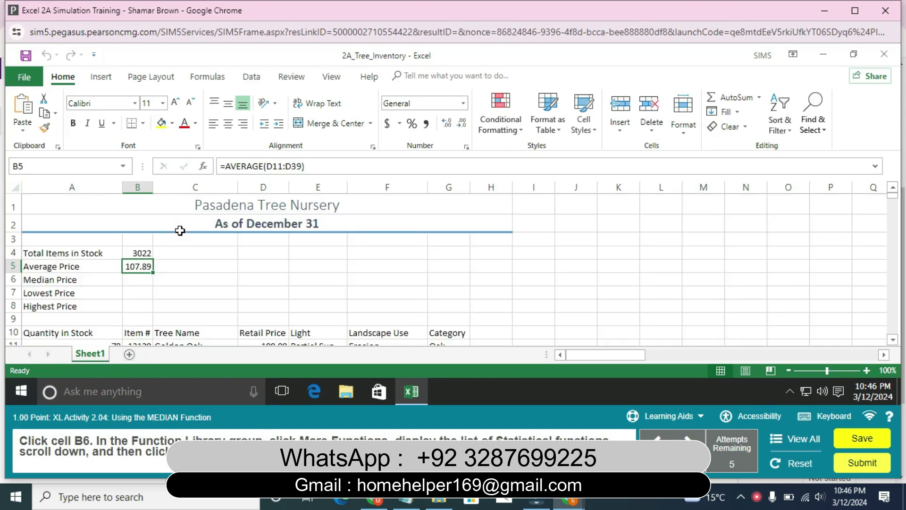
- Enter the formula =MEDIAN(D11:D39) in cell B6 for the Median Price
left_click(139, 279)
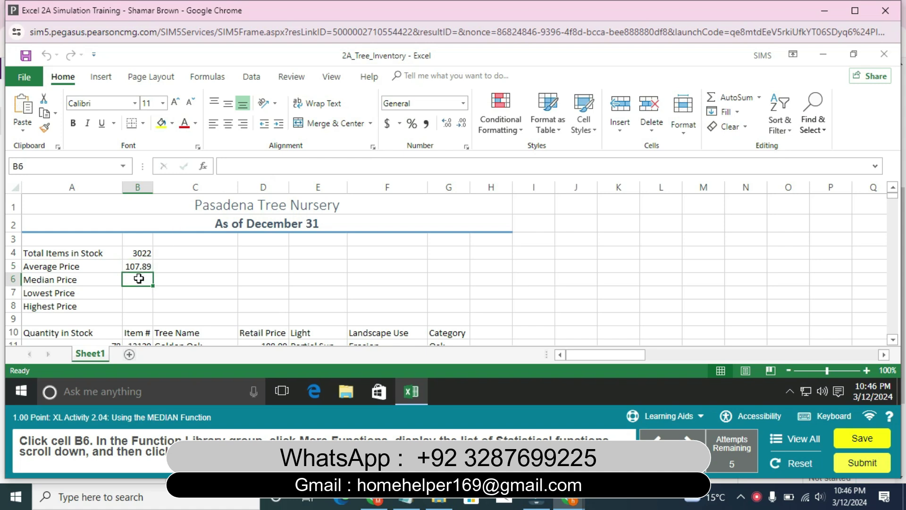
type("=med")
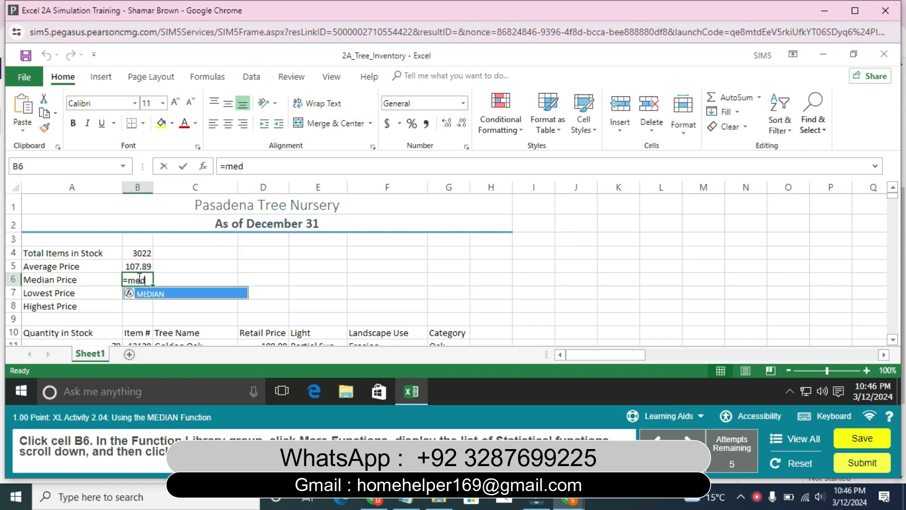
double_click(160, 292)
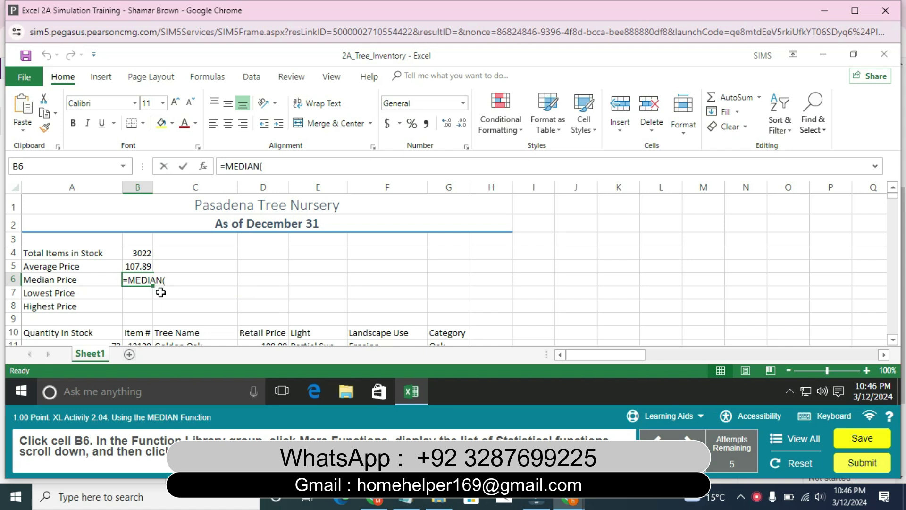
type("D11")
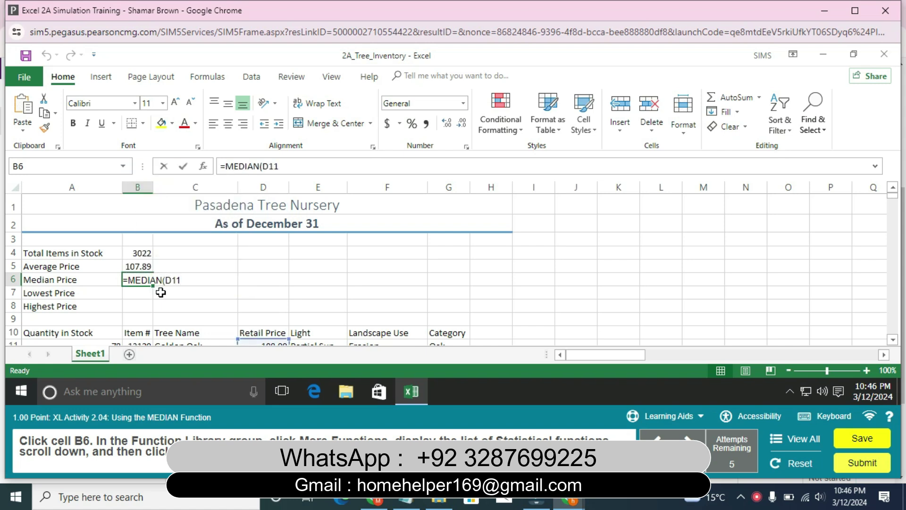
type(":D3")
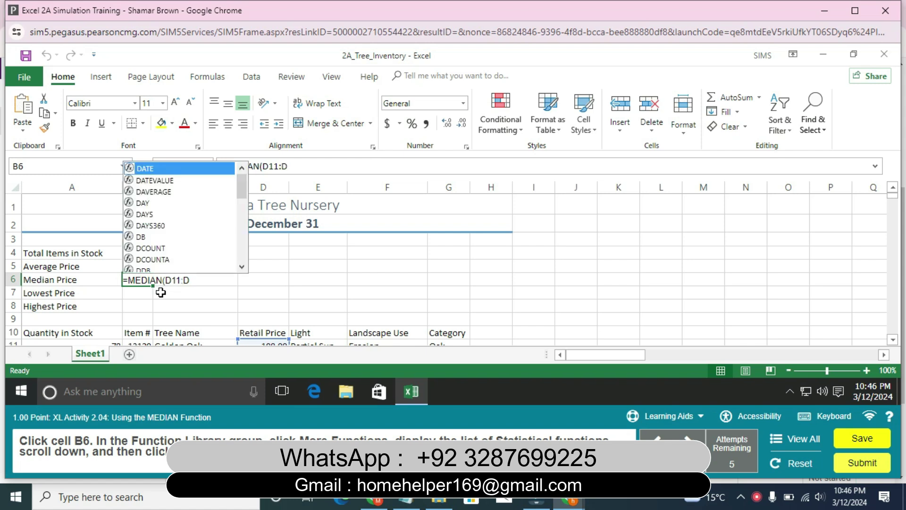
type("9)")
key("Return")
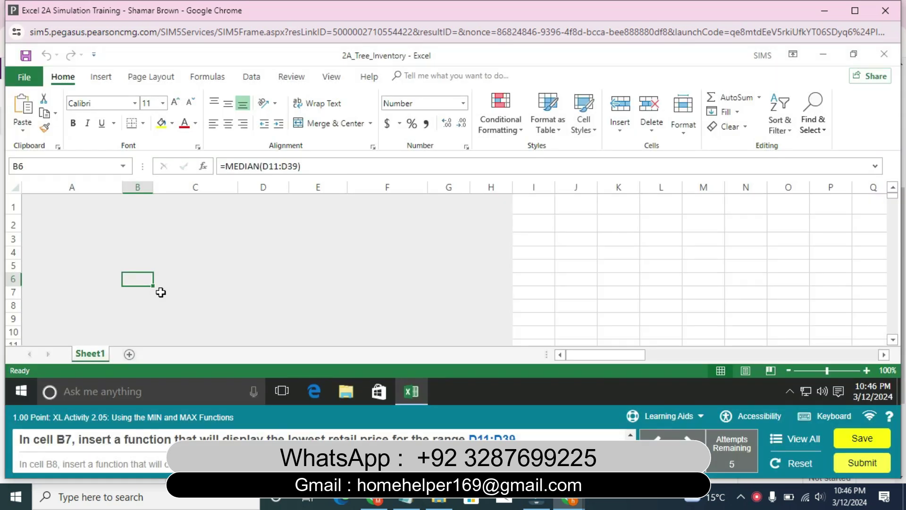
- Enter the formula =MIN(D11:D39) in cell B7 for the Lowest Price
left_click(132, 291)
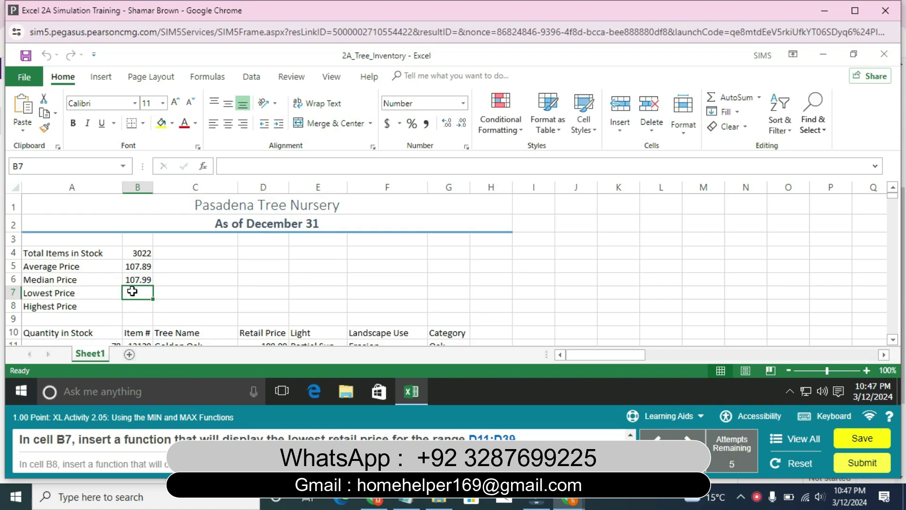
type("=min")
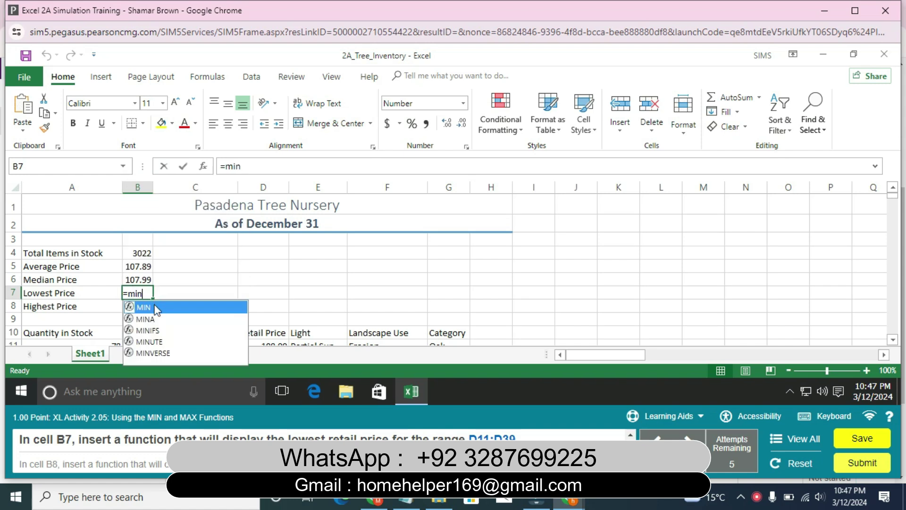
double_click(156, 310)
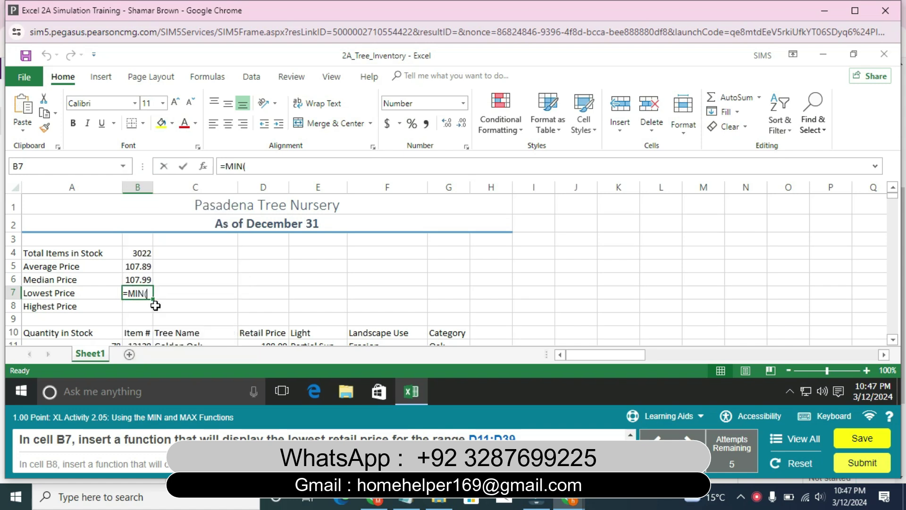
type("D1")
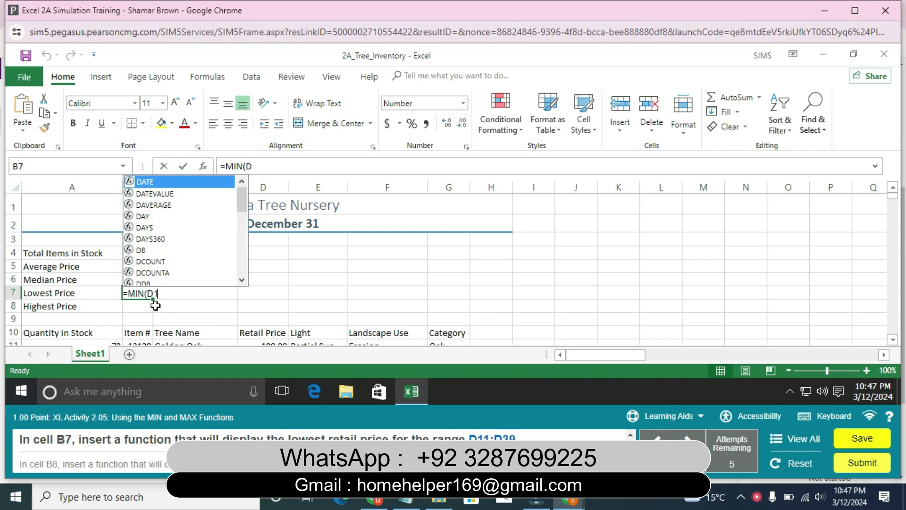
type("1:")
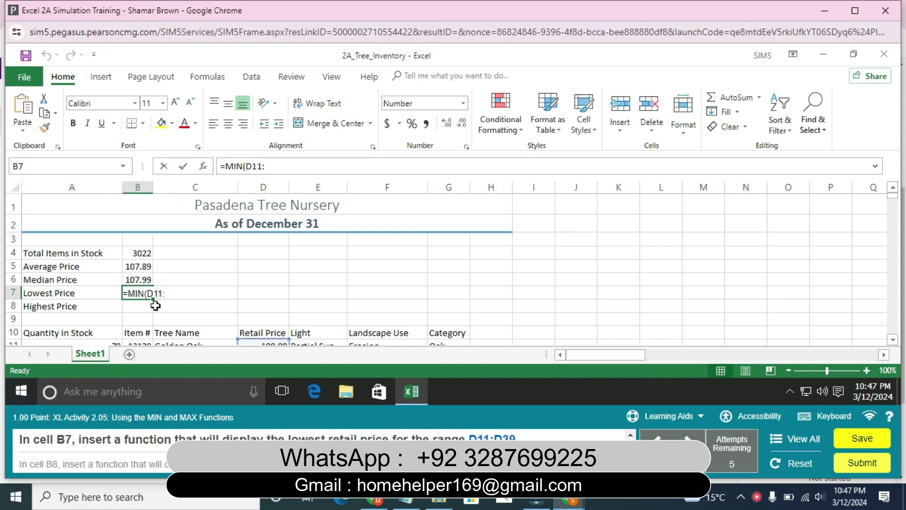
type("D")
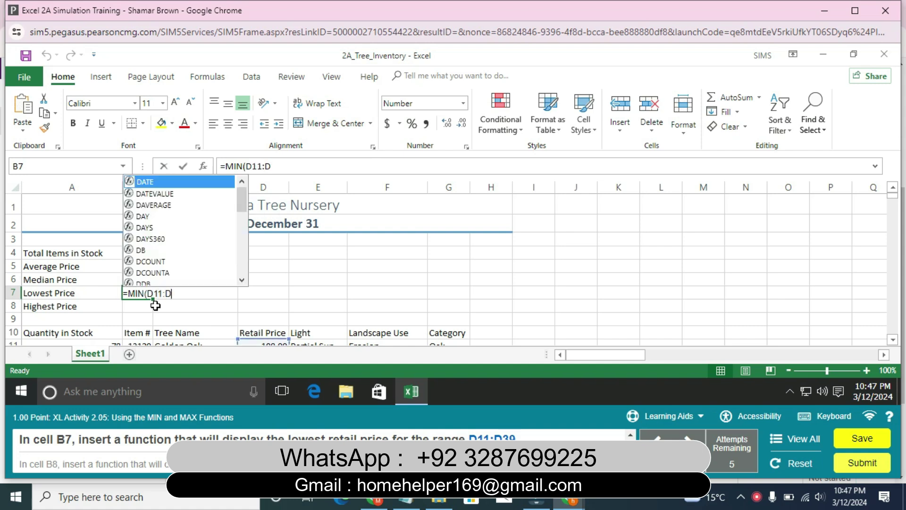
type("39)")
key("Return")
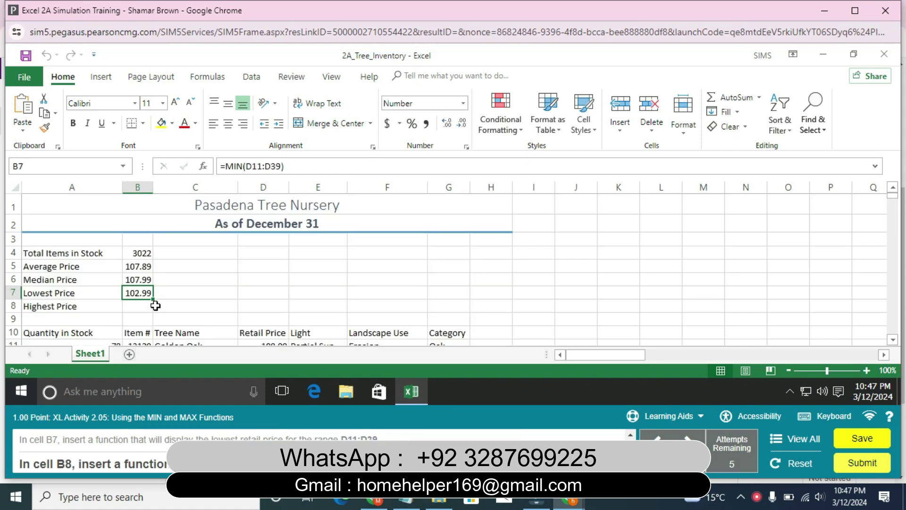
- Enter the formula =MAX(D11:D39) in cell B8 for the Highest Price
left_click(136, 304)
type("=")
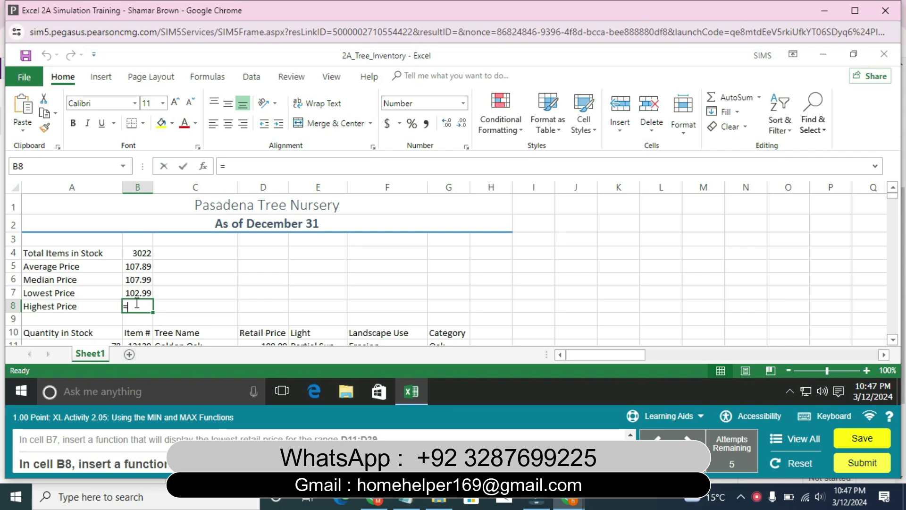
type("max")
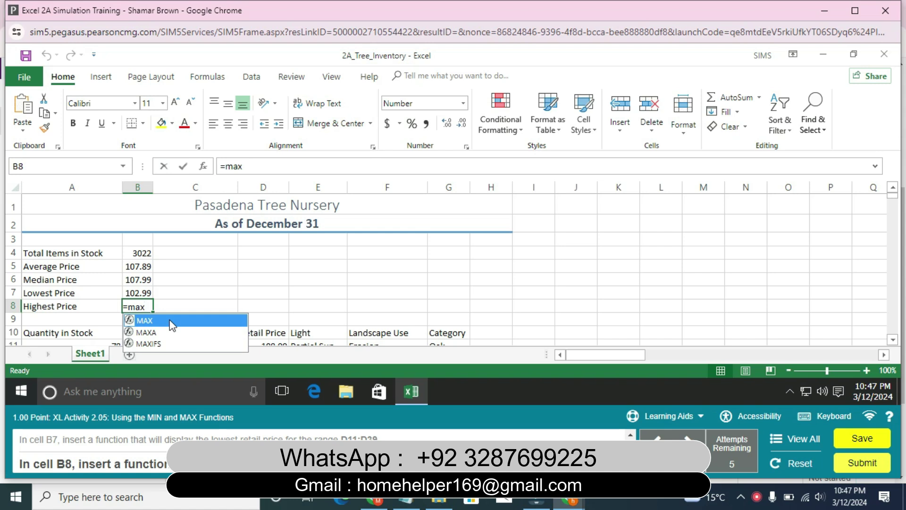
double_click(171, 321)
type("D11:D")
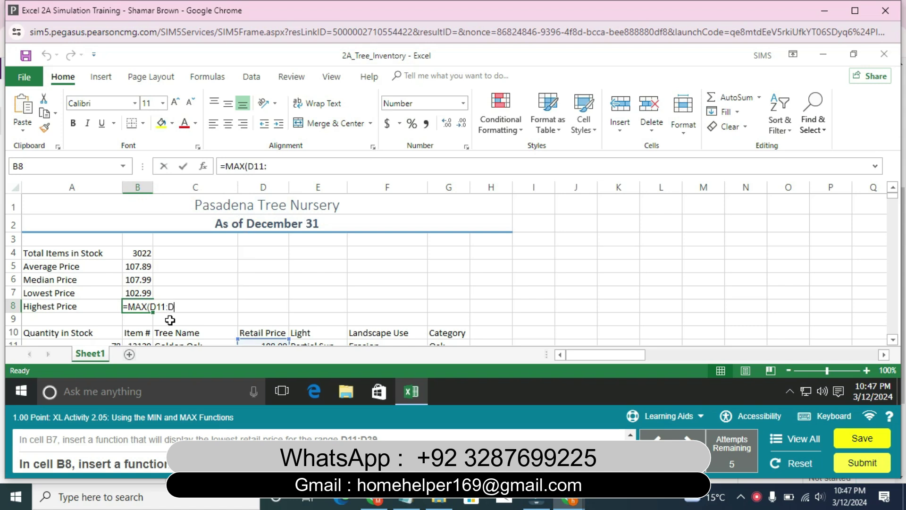
type("39")
key("Return")
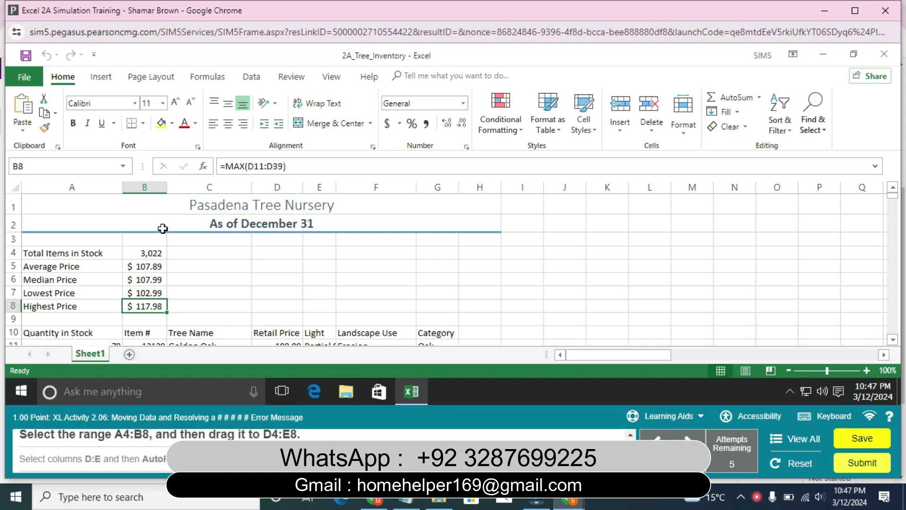
- Move the summary labels and values in the range A4:B8 to D4:E8
left_click(147, 257)
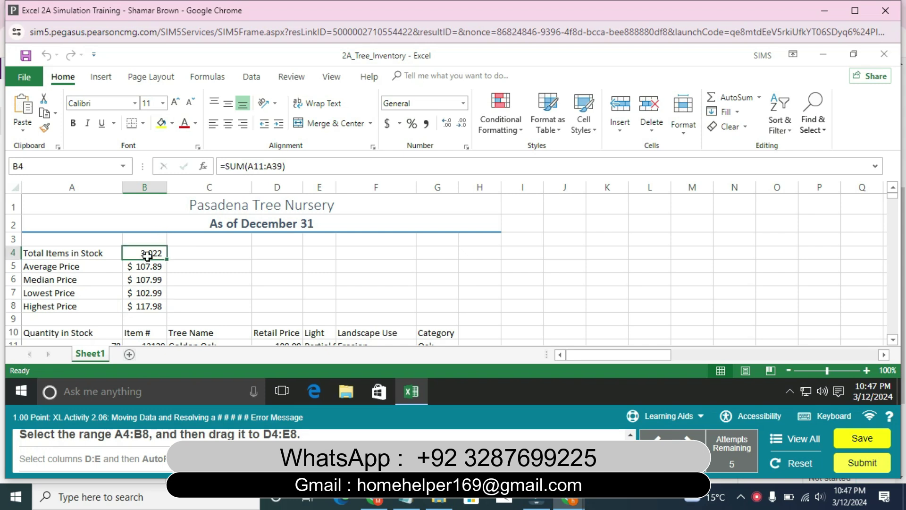
left_click(79, 259)
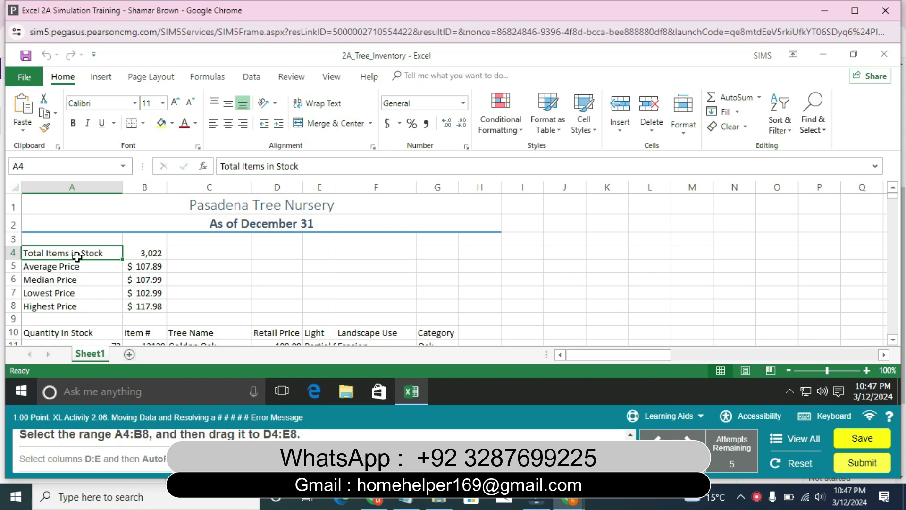
left_click_drag(84, 258, 145, 307)
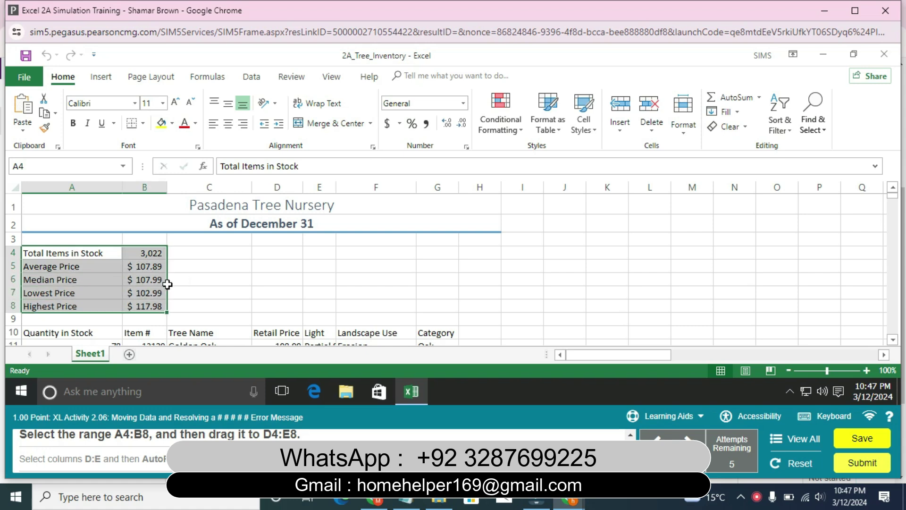
left_click_drag(169, 284, 332, 280)
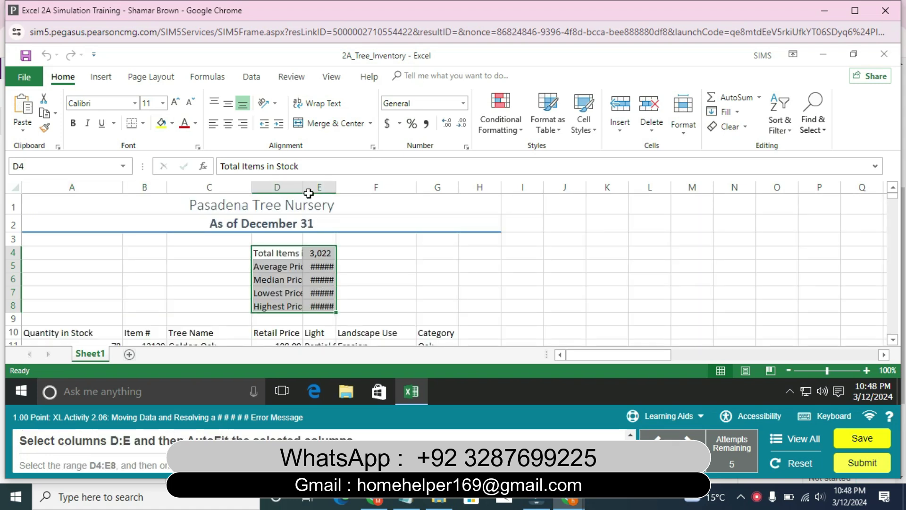
- Select columns D:E and AutoFit their widths to the contents
left_click(298, 189)
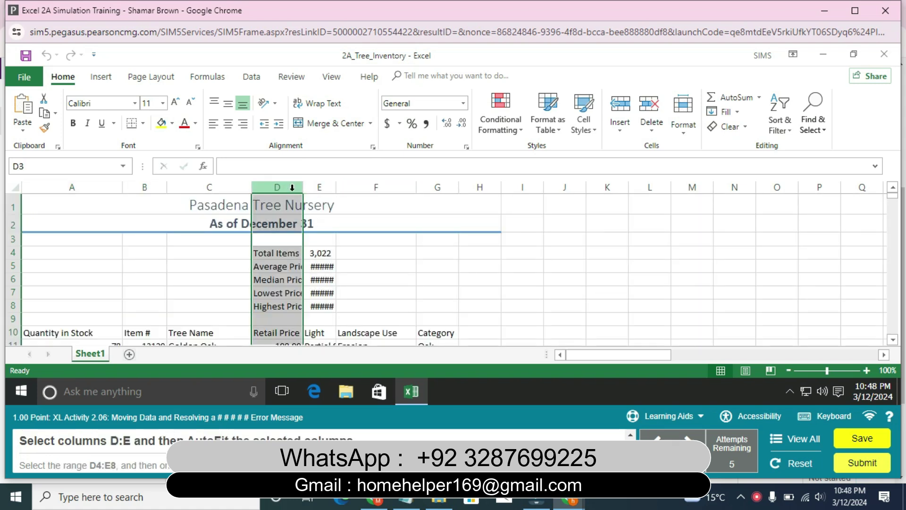
left_click_drag(317, 188, 317, 188)
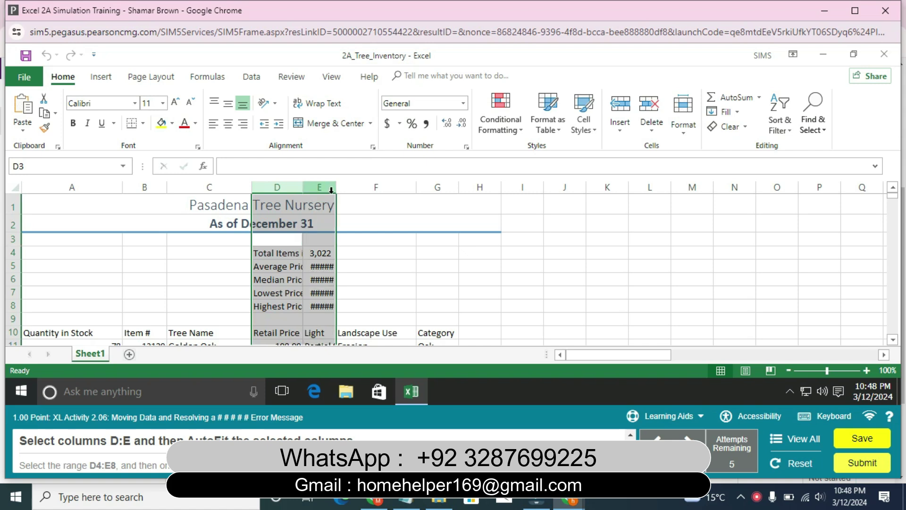
double_click(333, 185)
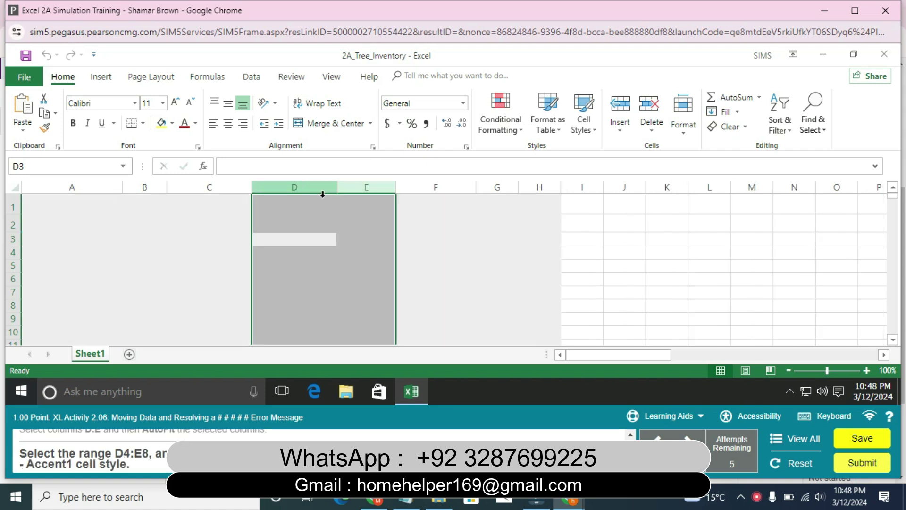
- Apply the 20% - Accent1 cell style to the summary range D4:E8
left_click(276, 267)
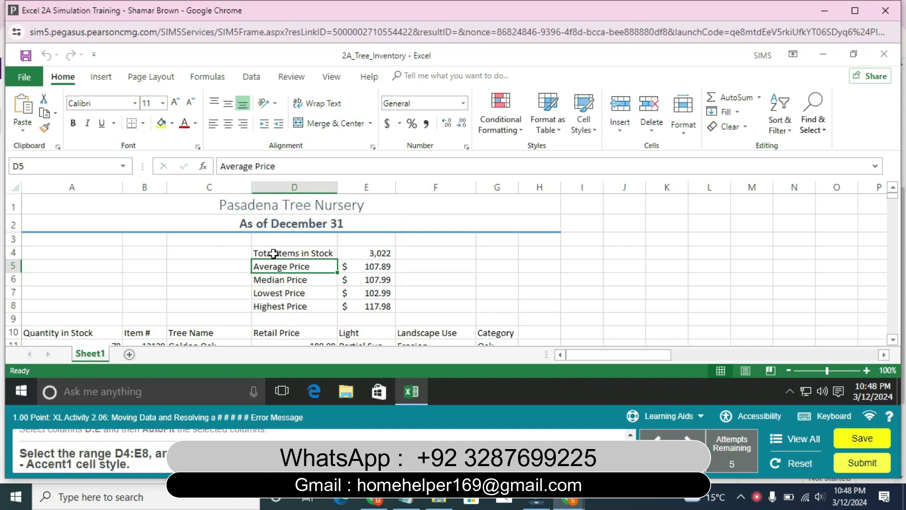
left_click_drag(274, 254, 345, 303)
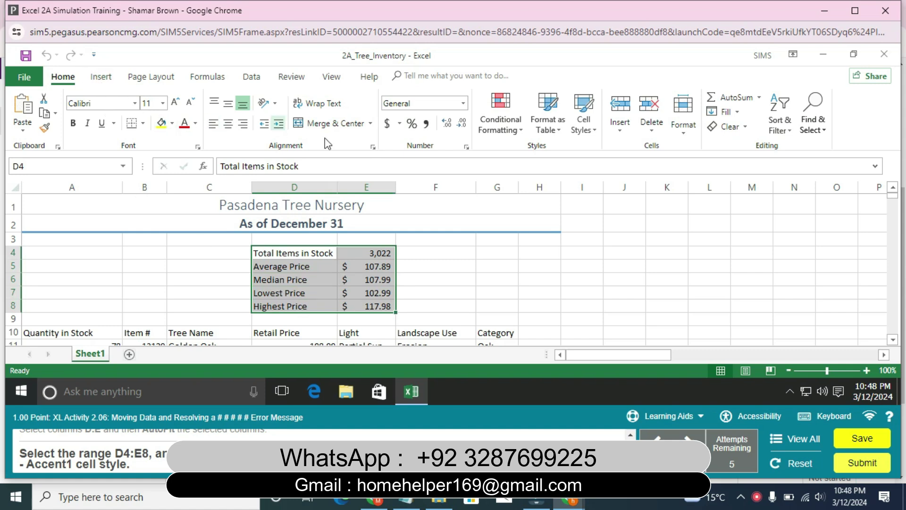
left_click(581, 123)
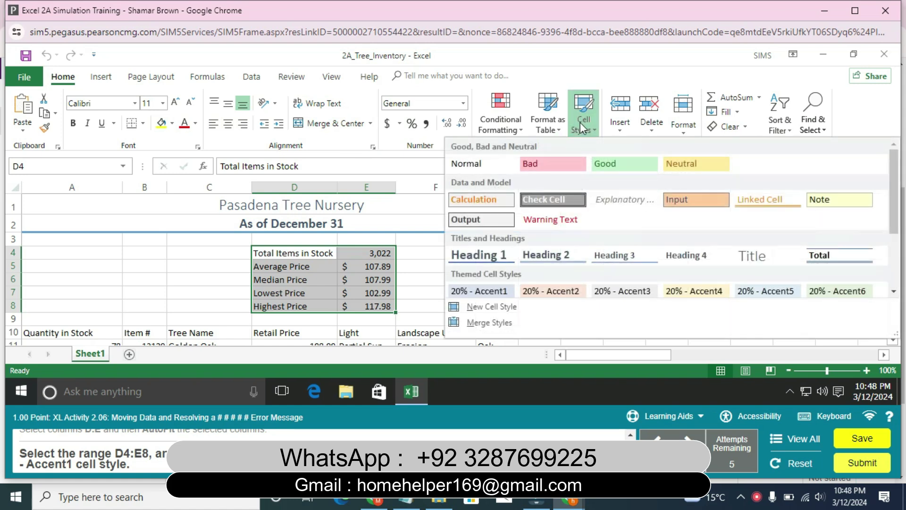
left_click(496, 293)
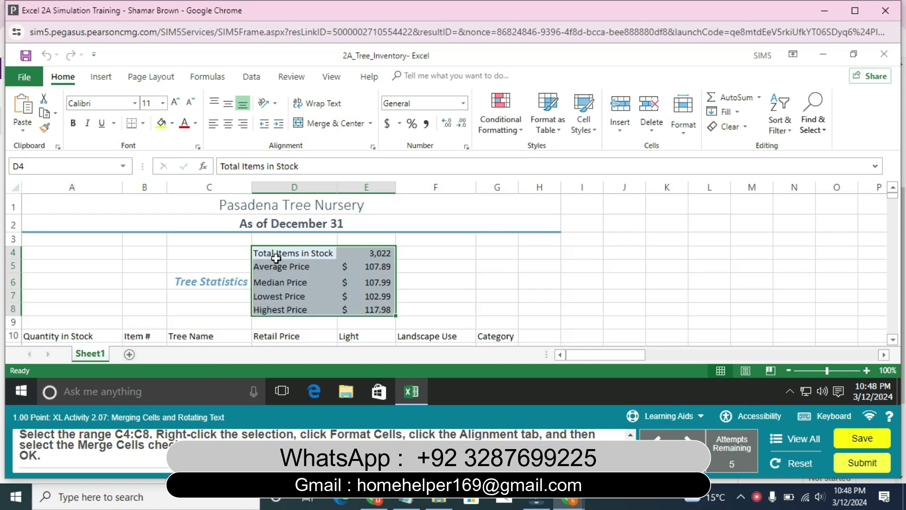
- Merge the range C4:C8 and rotate the Tree Statistics text to 30 degrees in the cell alignment settings
left_click(211, 254)
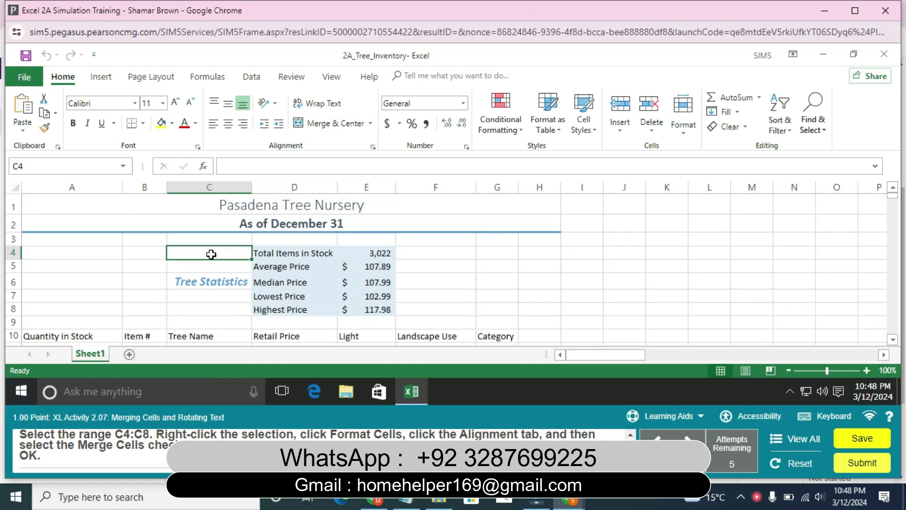
left_click_drag(211, 254, 211, 306)
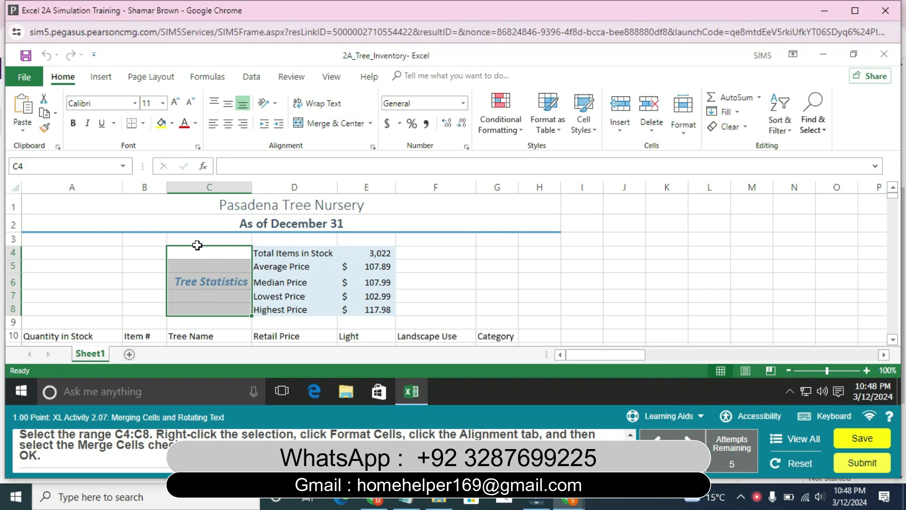
right_click(215, 261)
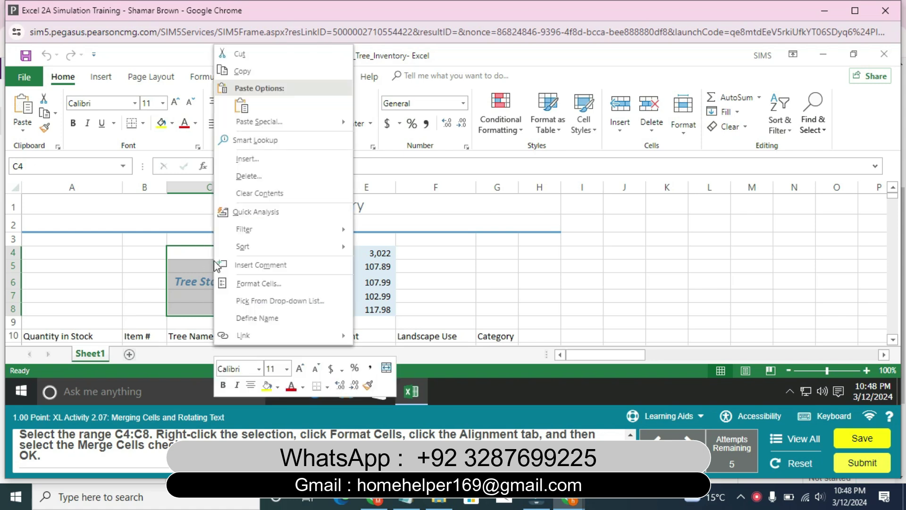
left_click(302, 285)
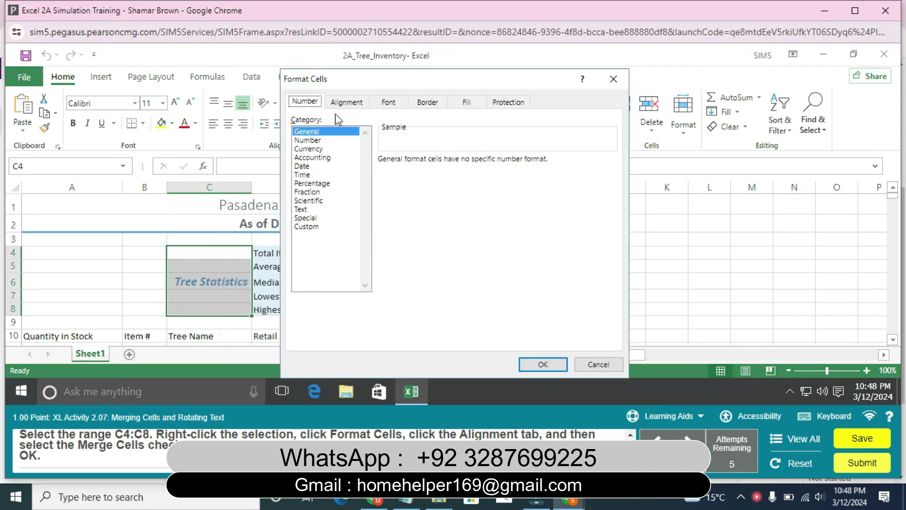
left_click(344, 102)
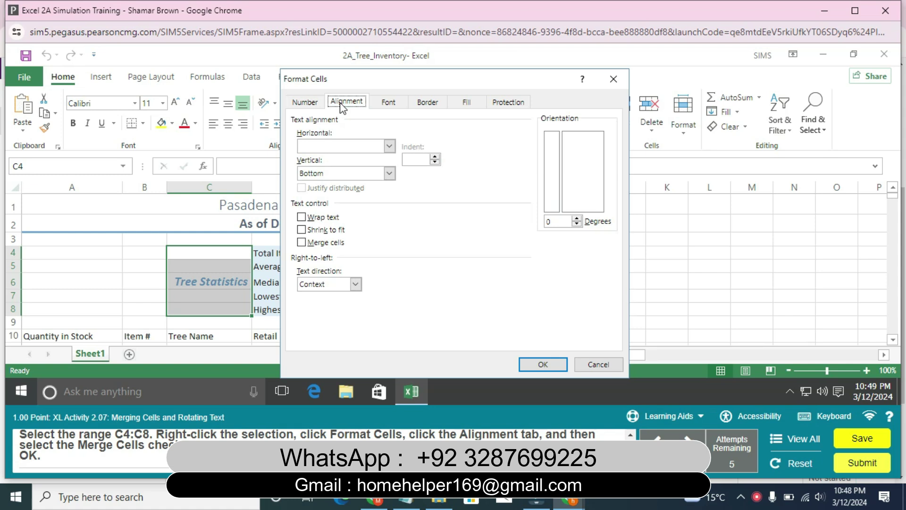
left_click(305, 245)
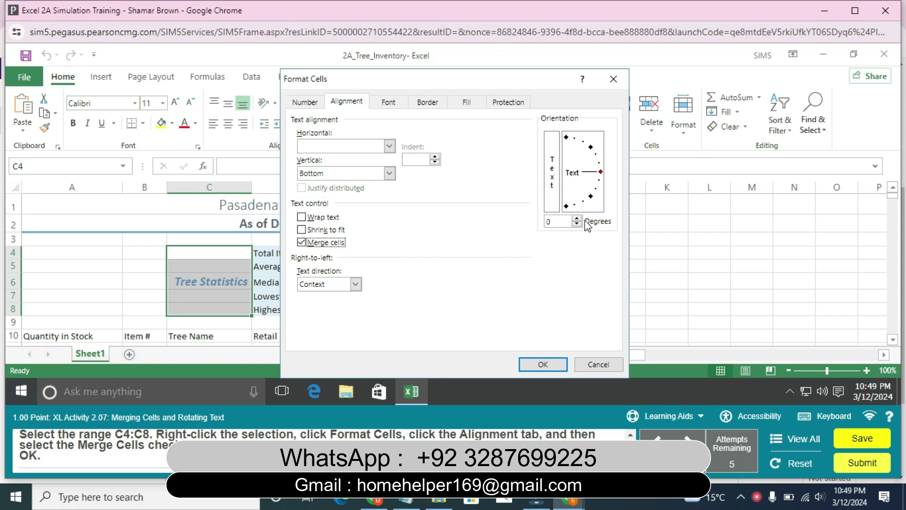
left_click(558, 220)
type("30")
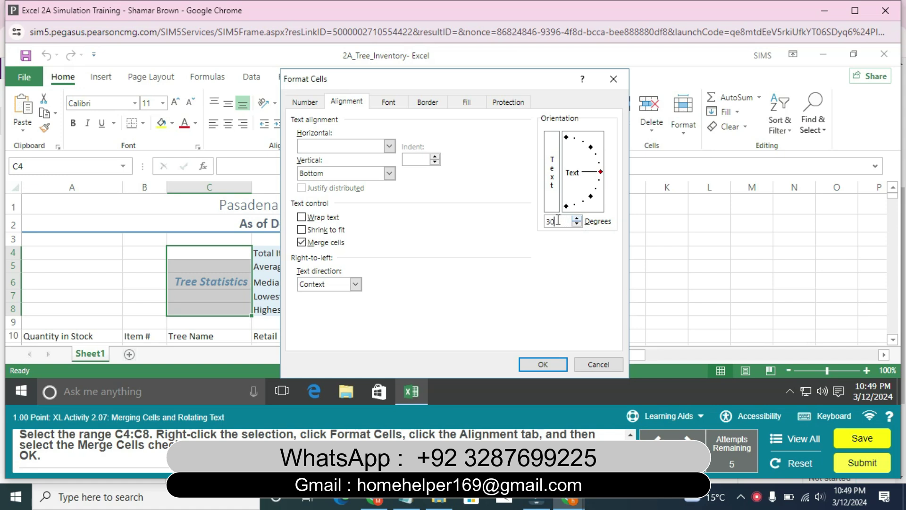
left_click(550, 363)
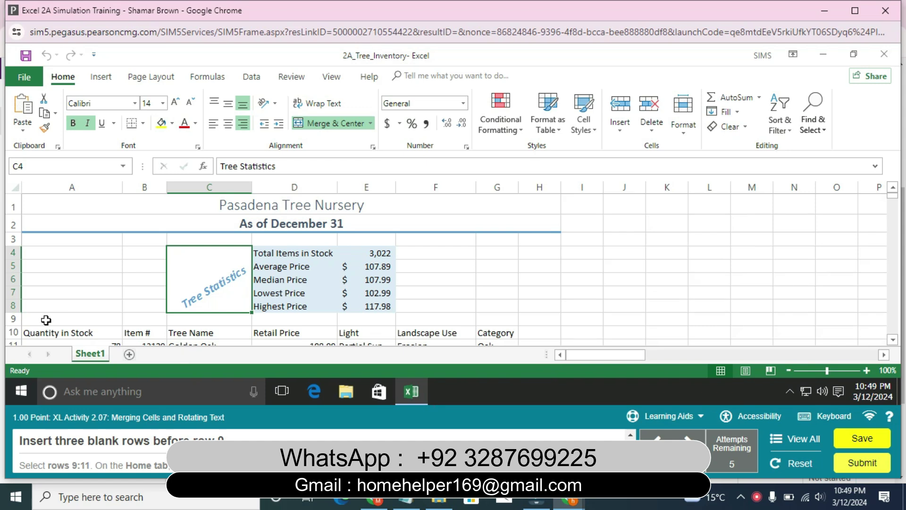
- Insert three blank rows before row 9
left_click(14, 319)
left_click(14, 319)
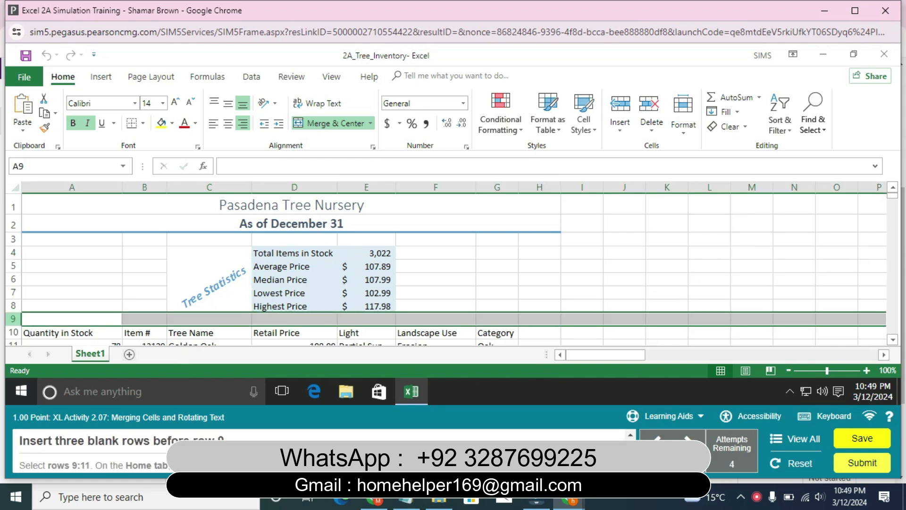
right_click(14, 319)
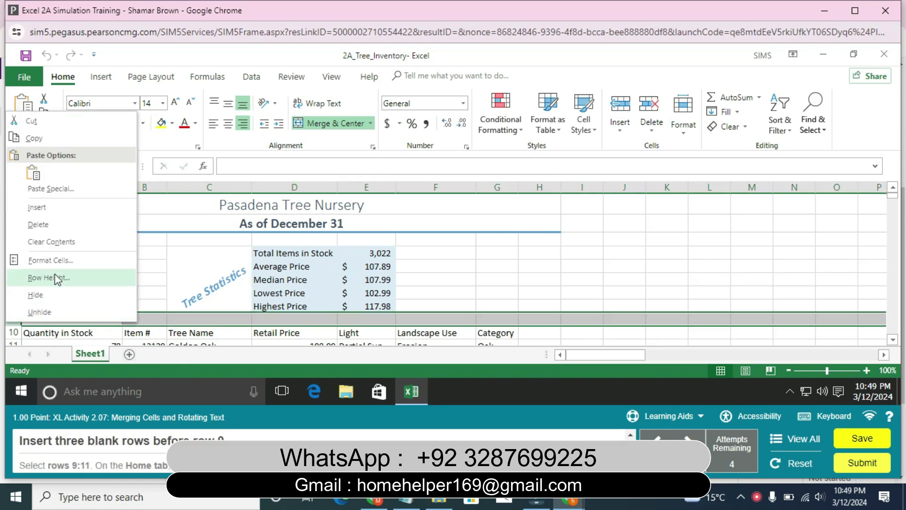
left_click(56, 209)
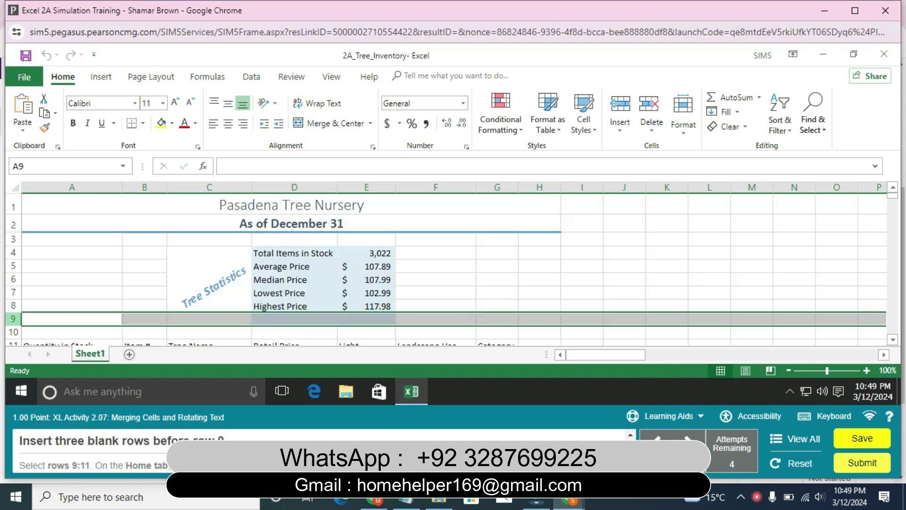
right_click(13, 319)
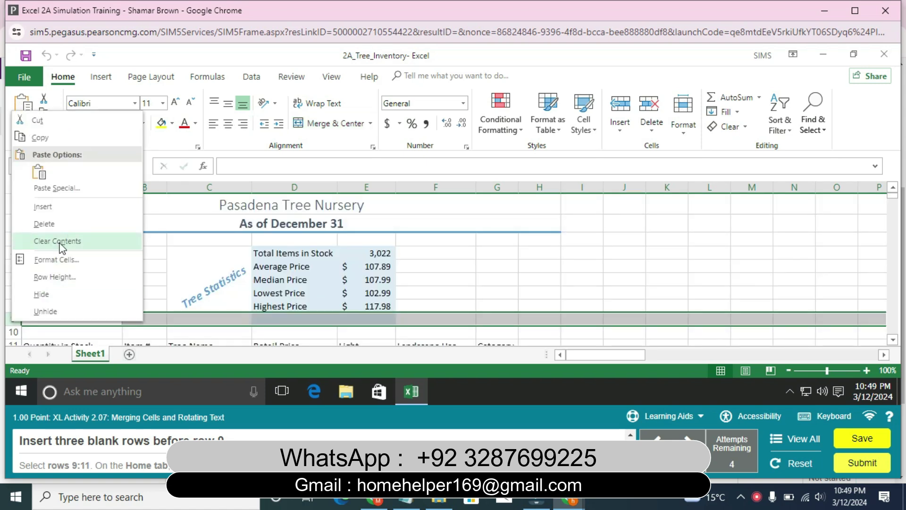
left_click(62, 212)
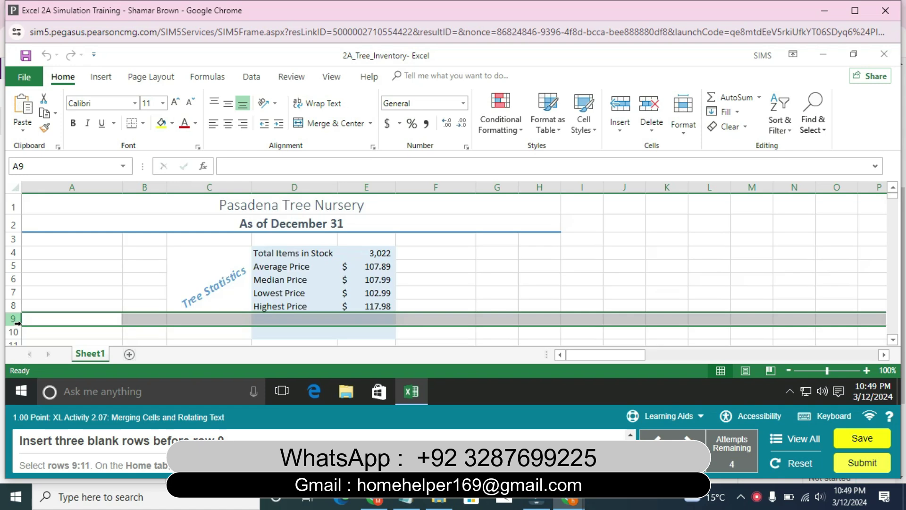
right_click(14, 320)
left_click(65, 212)
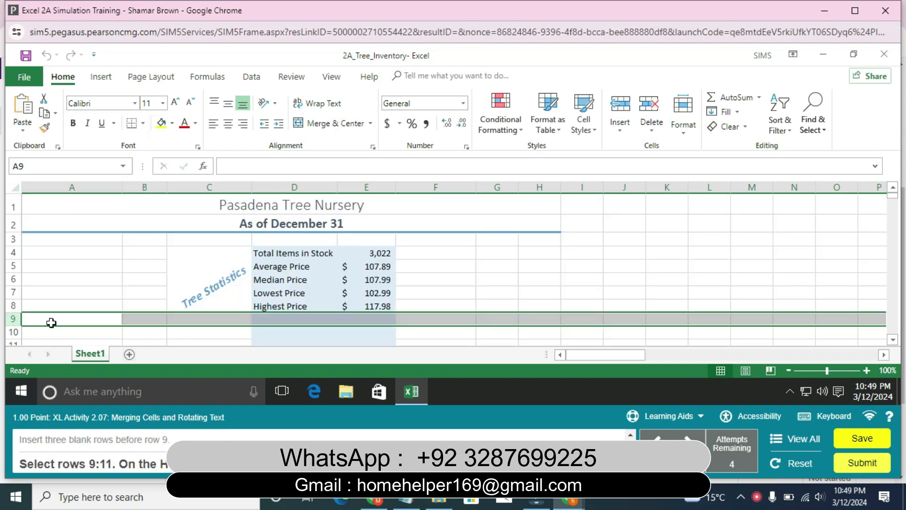
- Clear the formats from rows 9:11
left_click(19, 349, "shift")
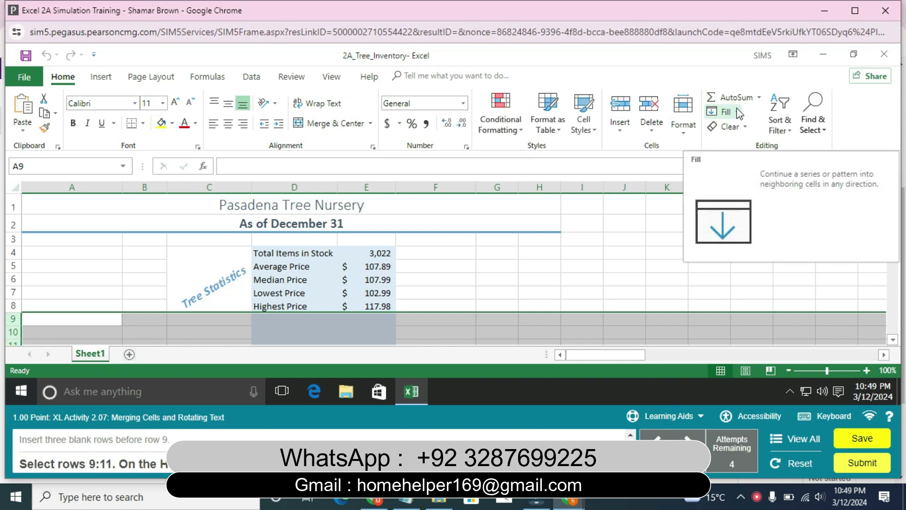
left_click(745, 126)
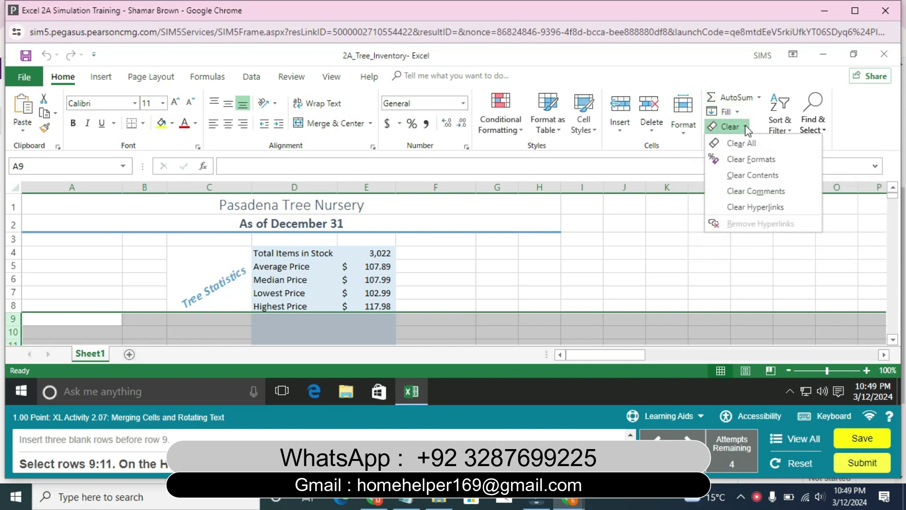
left_click(754, 160)
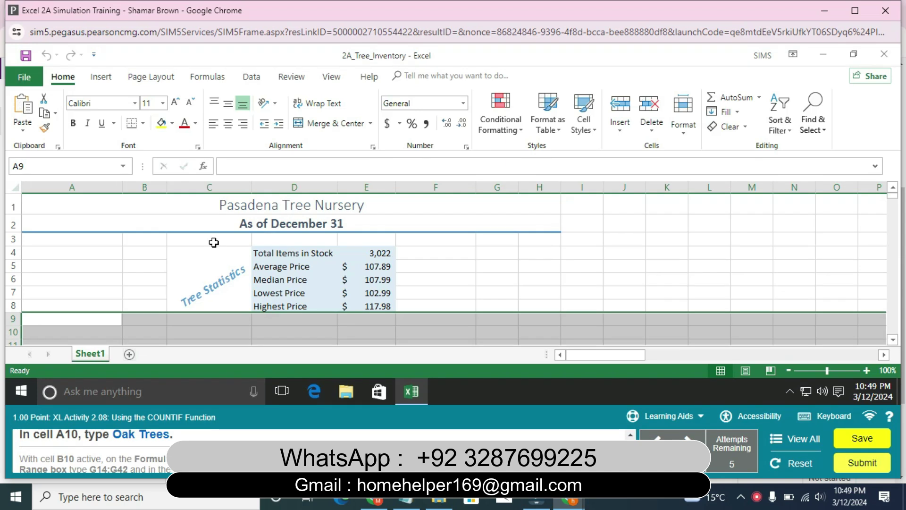
- Enter the label Oak Trees in cell A10
left_click(63, 334)
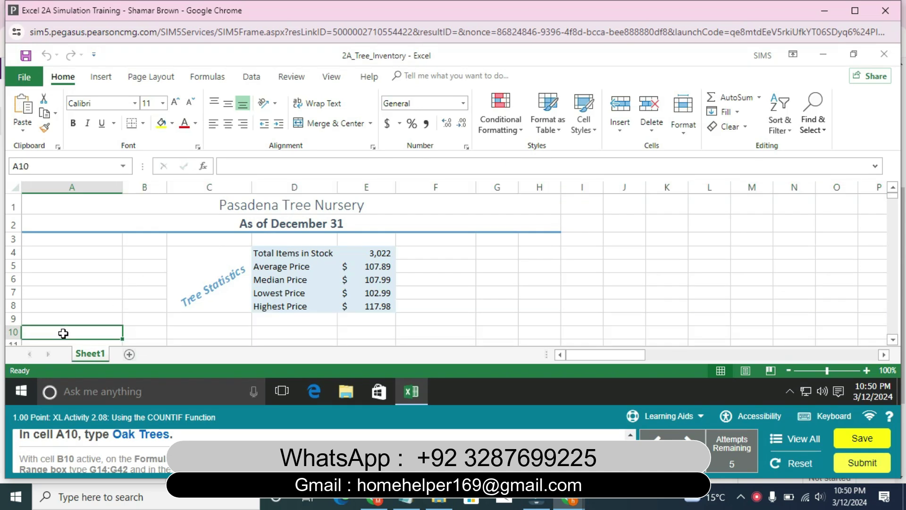
type("Oak Trees")
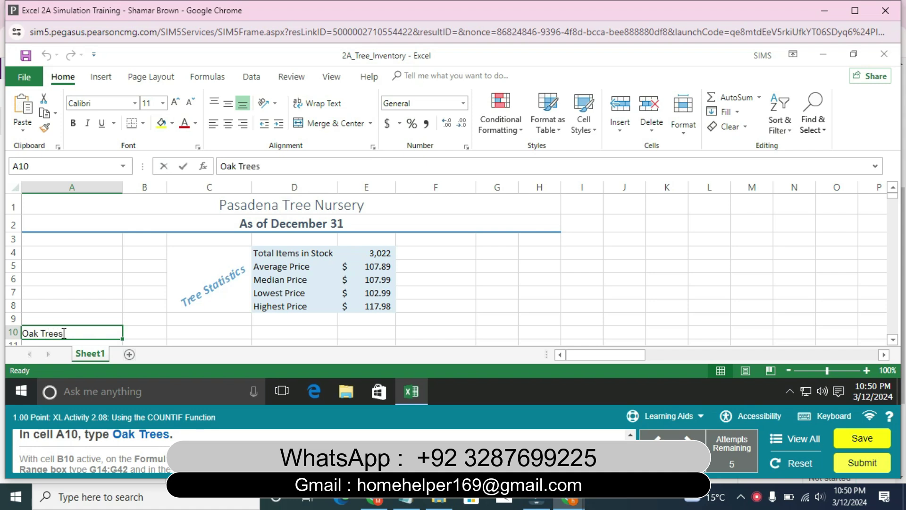
key("Return")
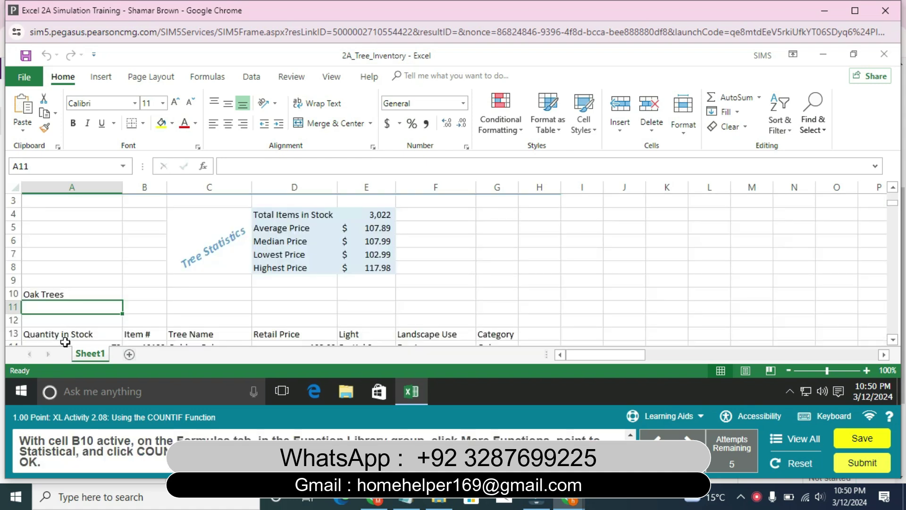
- Find the COUNTIF function for cell B10 and open its function arguments
left_click(127, 293)
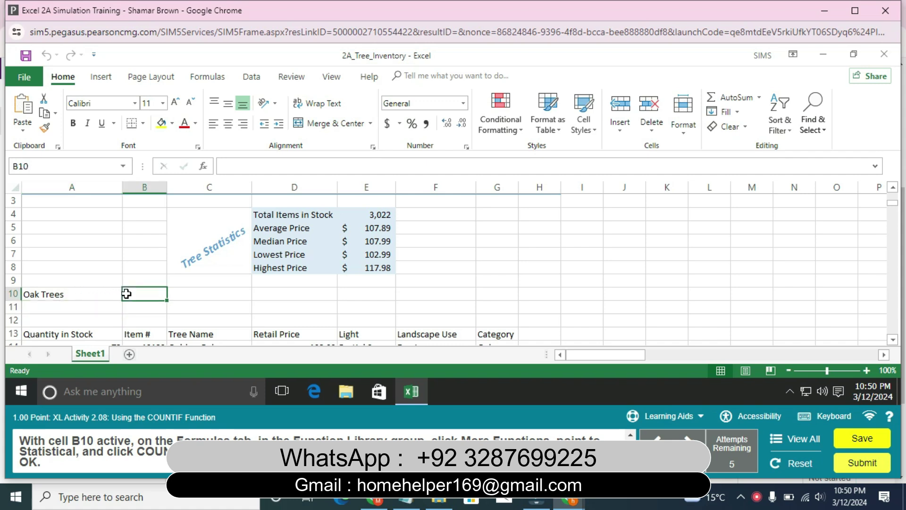
type("=c")
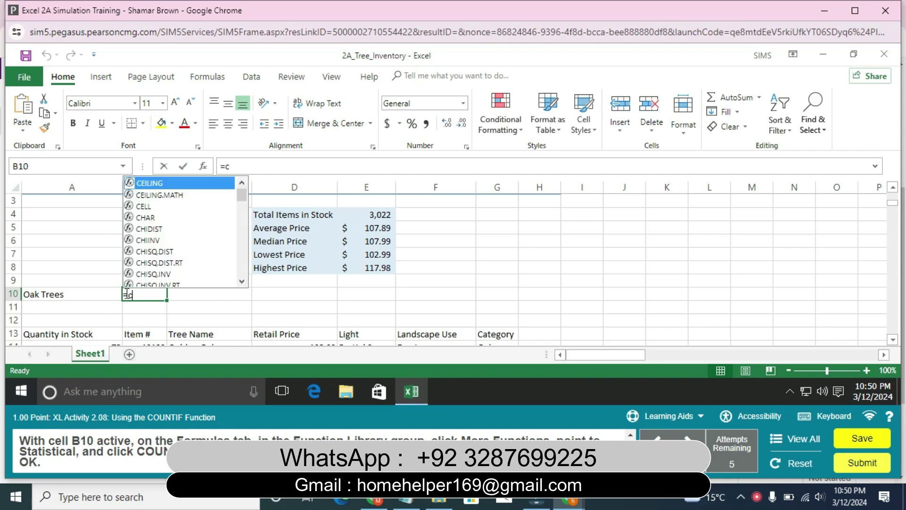
type("ount")
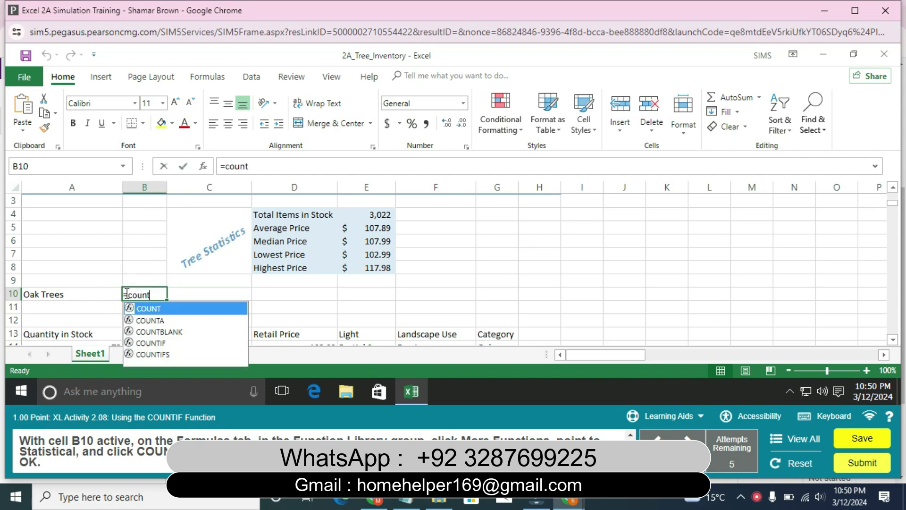
double_click(150, 343)
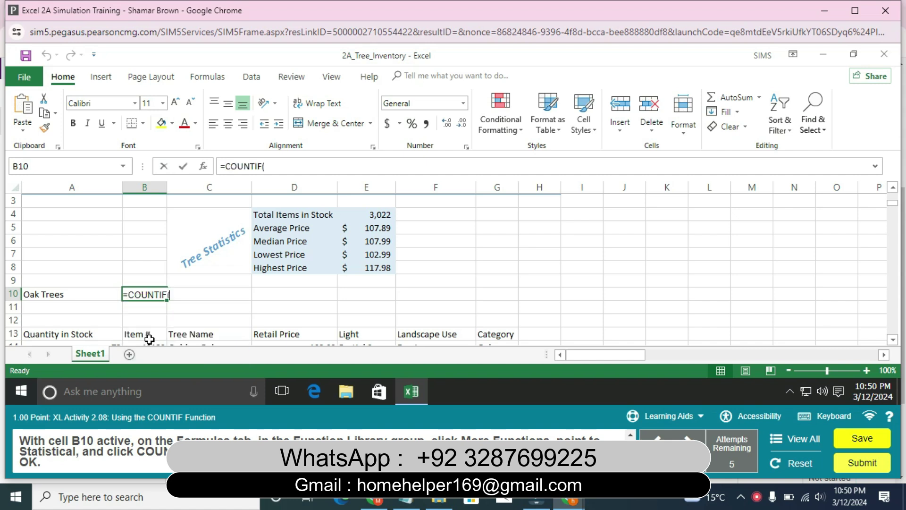
left_click(203, 167)
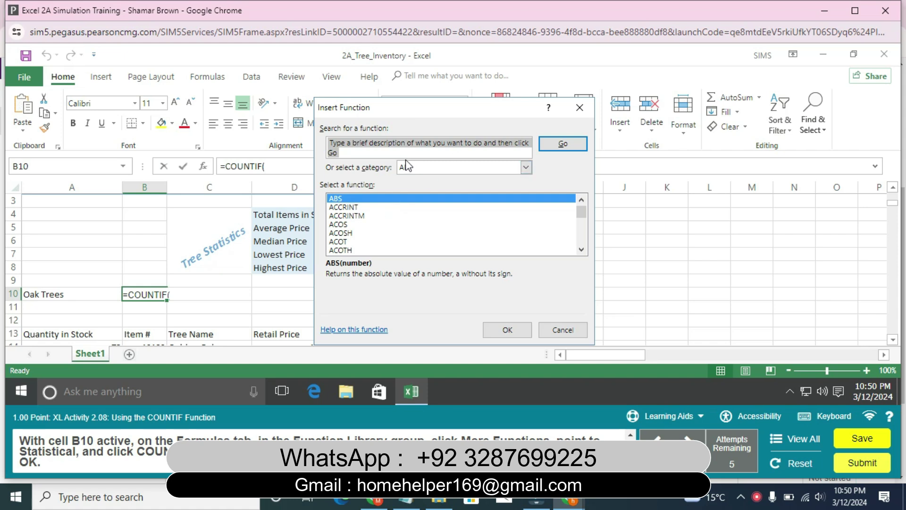
type("cou")
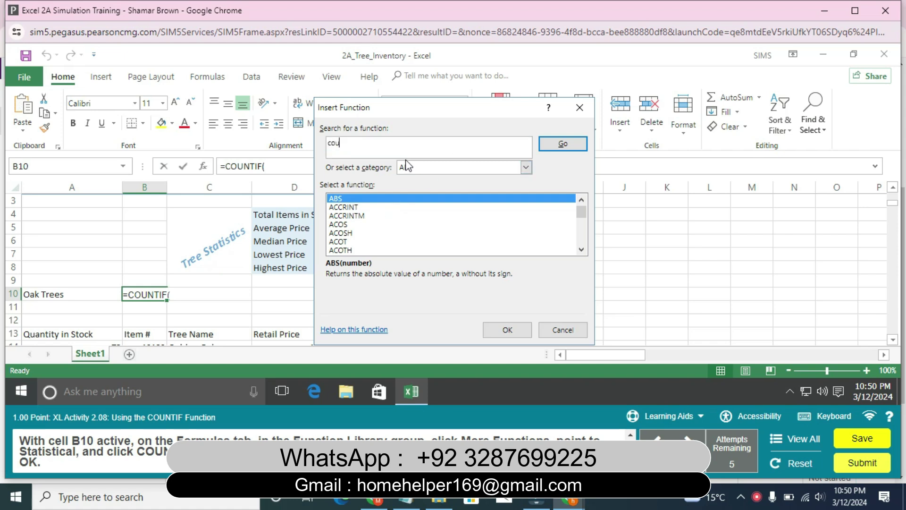
type("ntif")
left_click(554, 148)
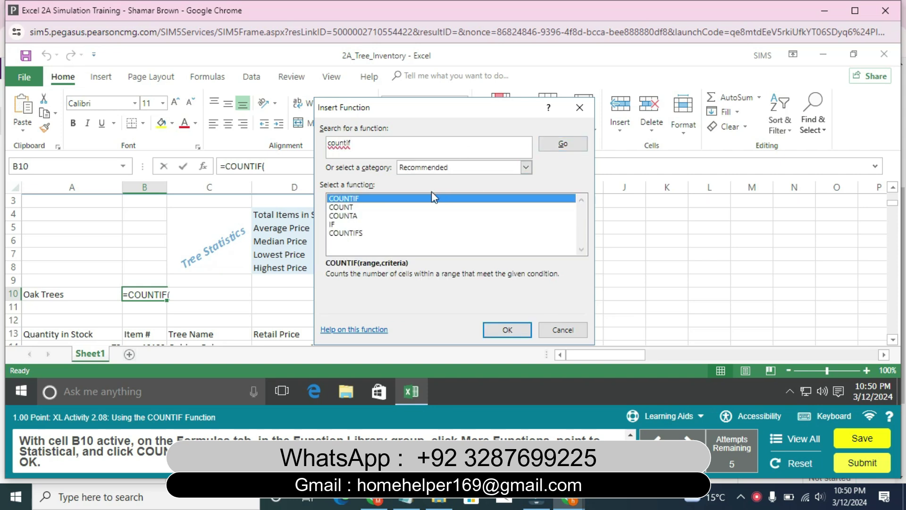
left_click(504, 330)
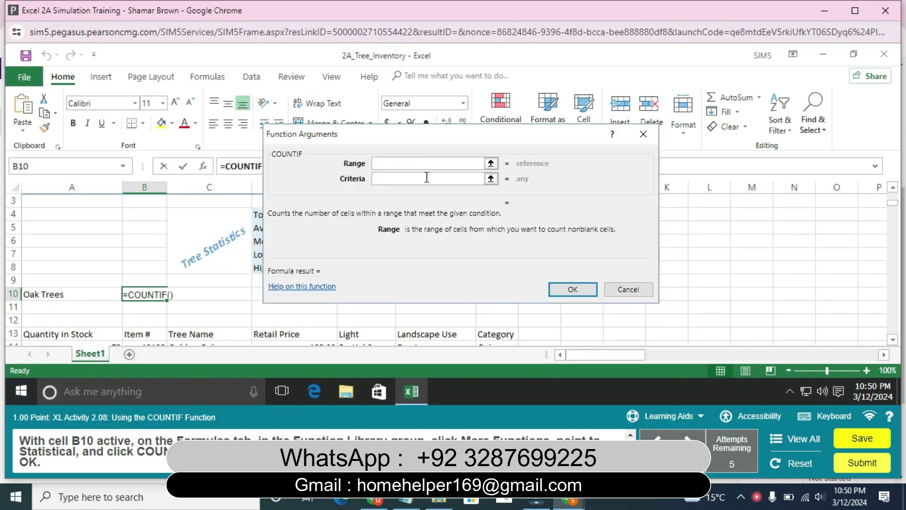
- Complete the COUNTIF with range G14:G42 and criteria Oak, and left-align cell B10
type("G14:G42")
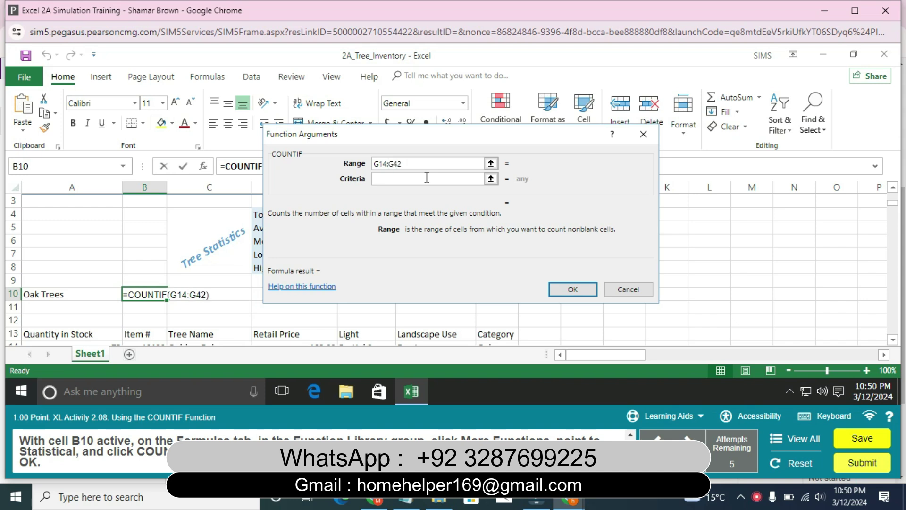
left_click(415, 179)
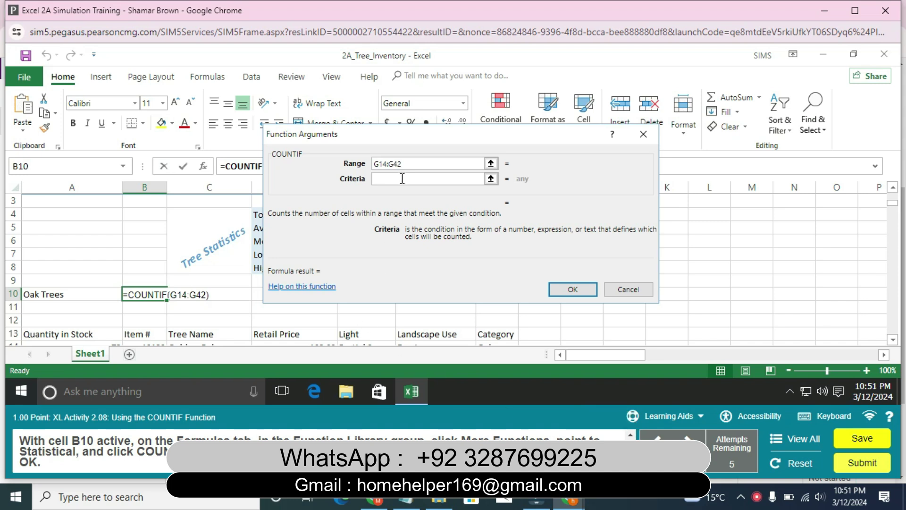
type("Oak")
left_click(563, 295)
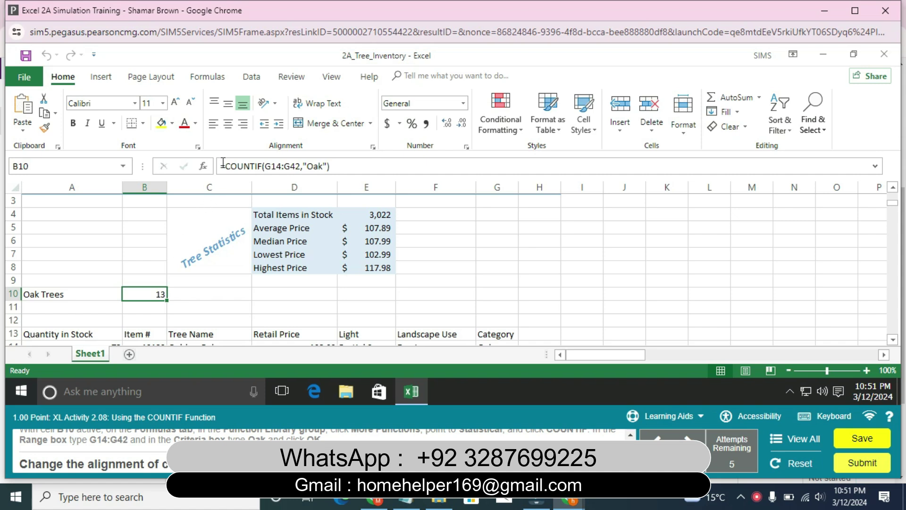
left_click(218, 125)
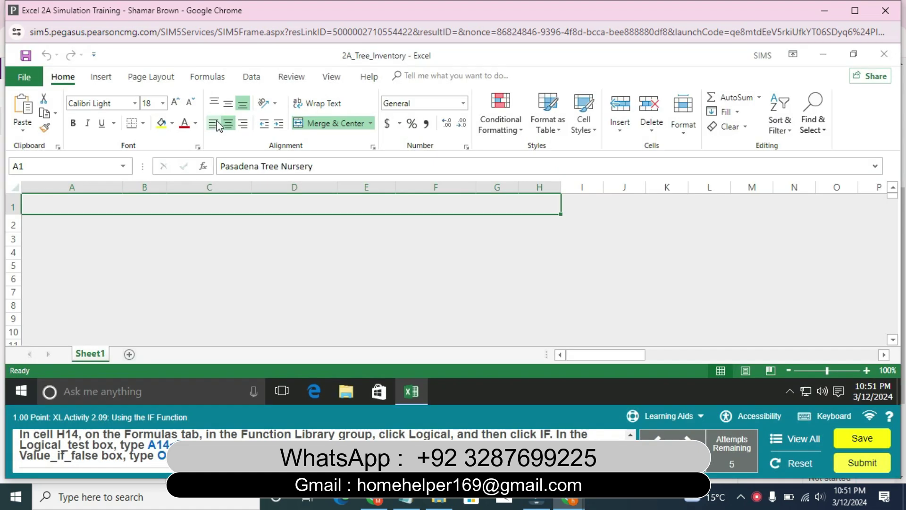
- Start an IF function in cell H14 under Stock Level and open its function arguments
left_click(580, 258)
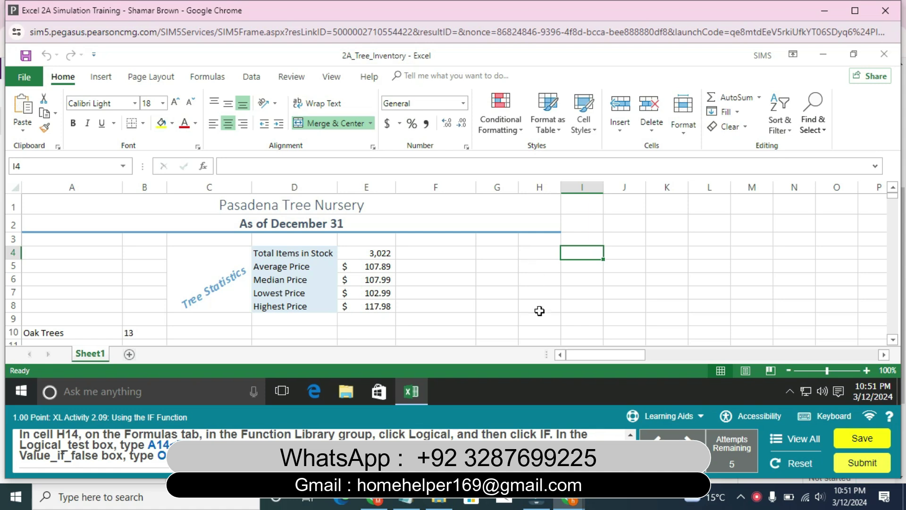
left_click(892, 339)
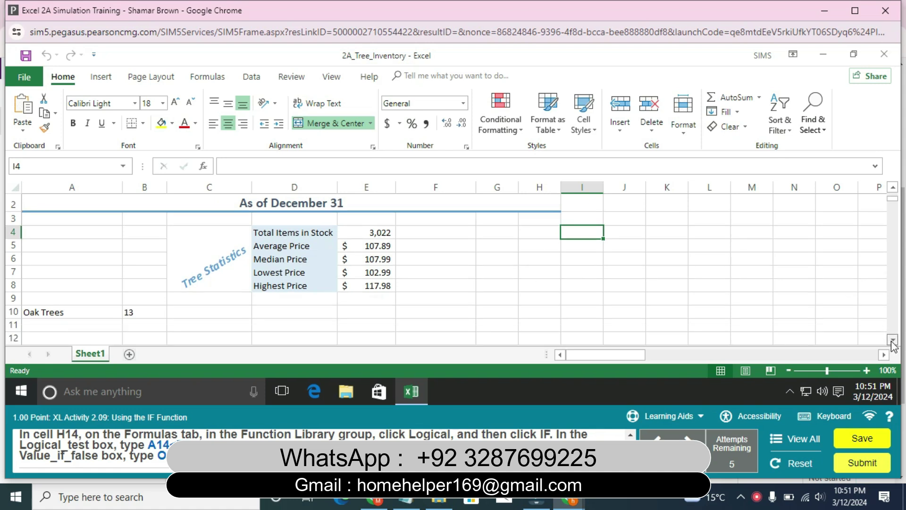
scroll(892, 343, "down", 5)
left_click(537, 290)
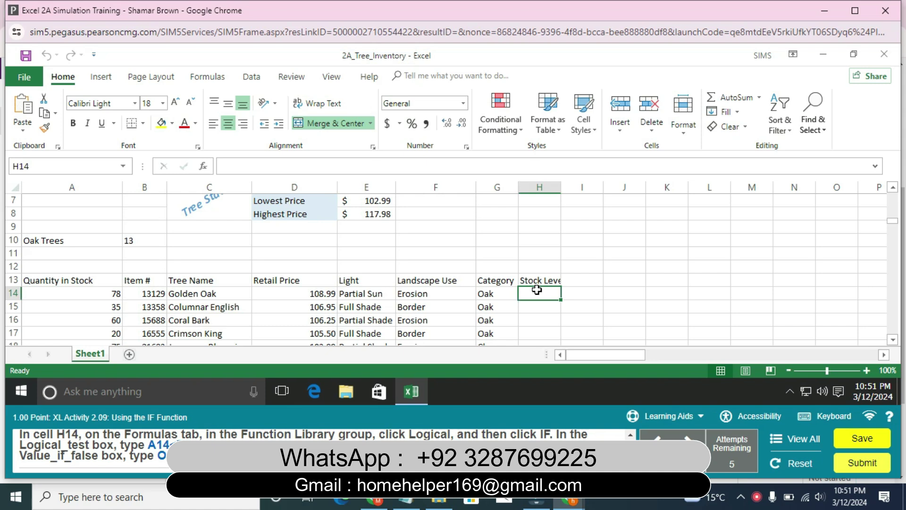
type("=if")
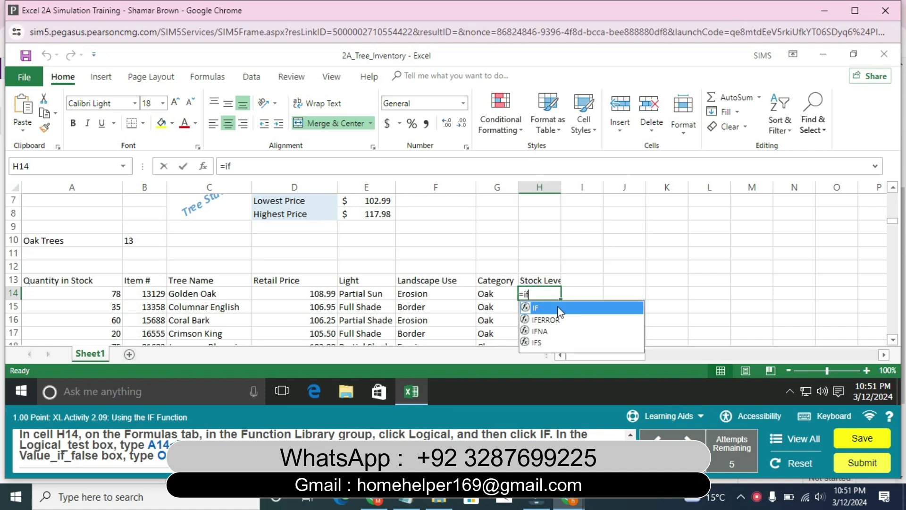
key("Tab")
left_click(203, 166)
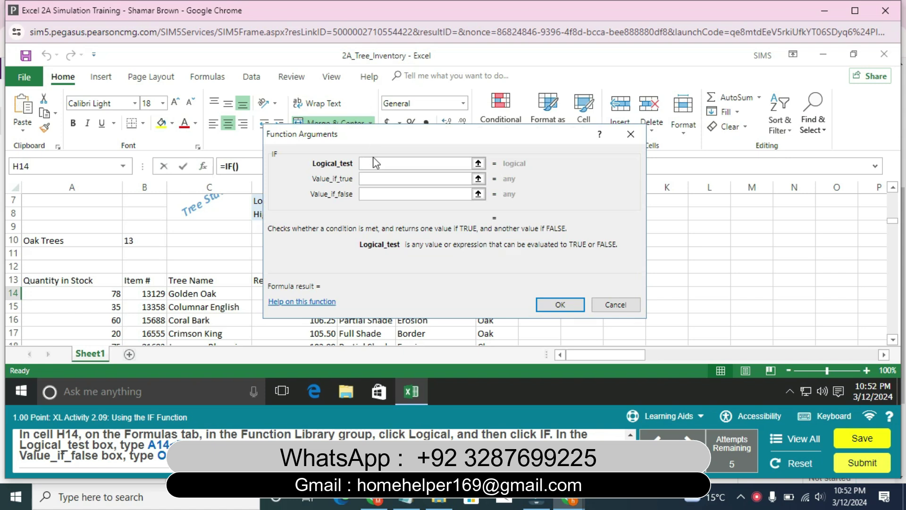
- Complete the IF with test A14<75, Order if true and OK if false, and fill the formula down the Stock Level column
left_click(115, 294)
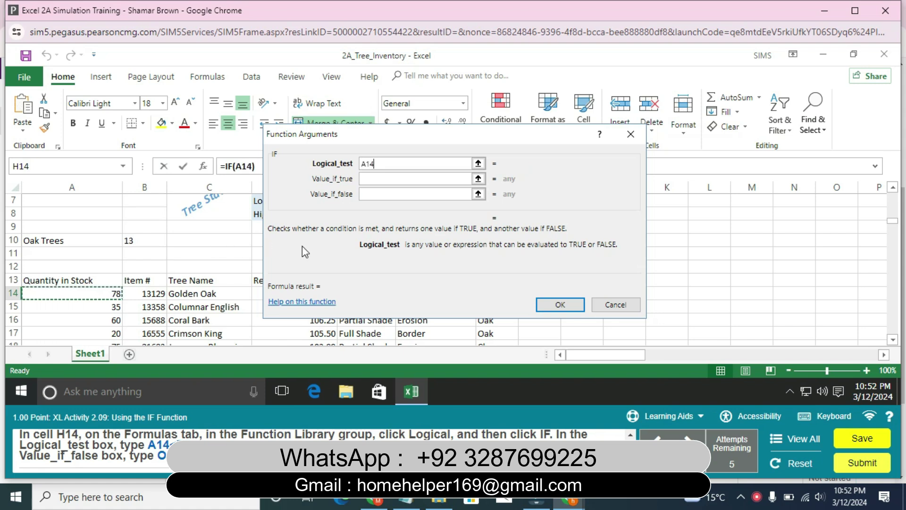
type("<75")
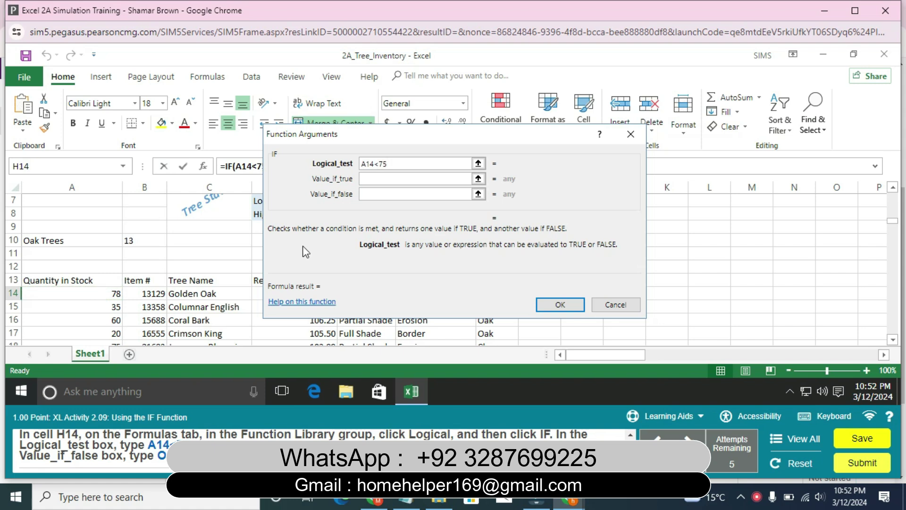
left_click(402, 179)
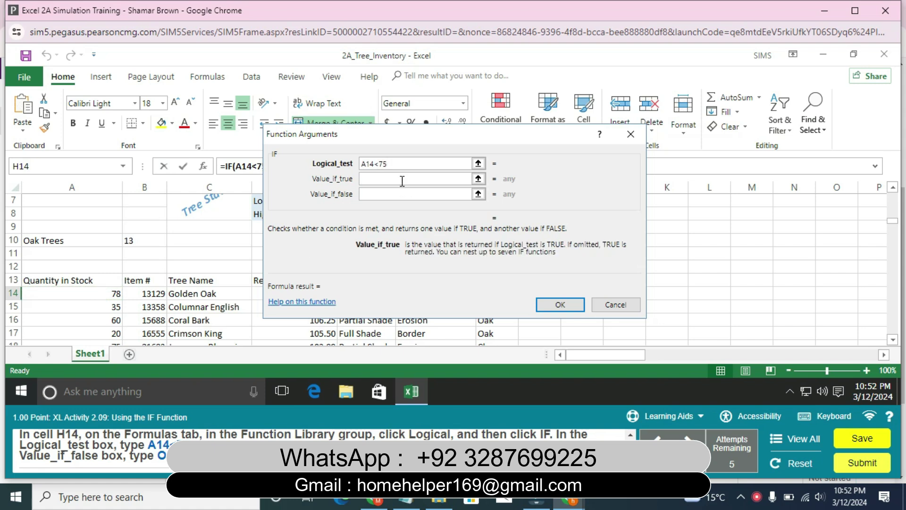
type("Order")
left_click(393, 194)
type("OK")
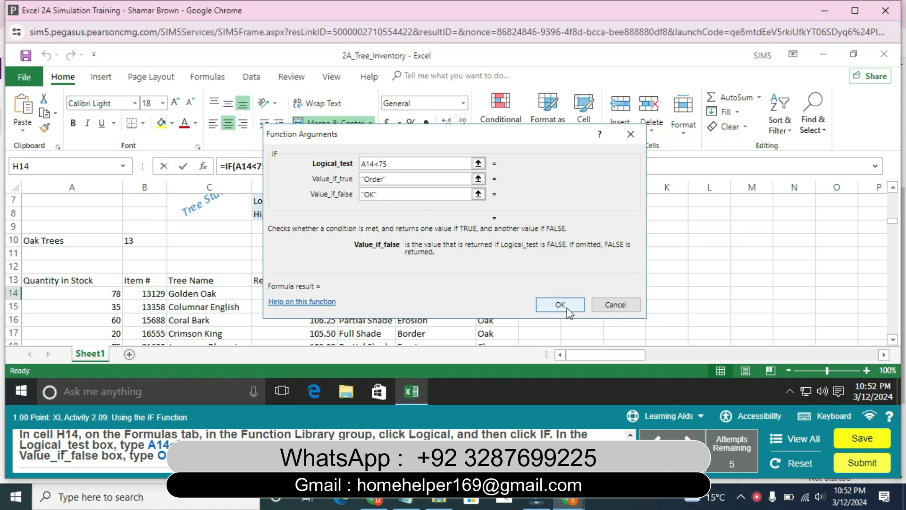
left_click(560, 304)
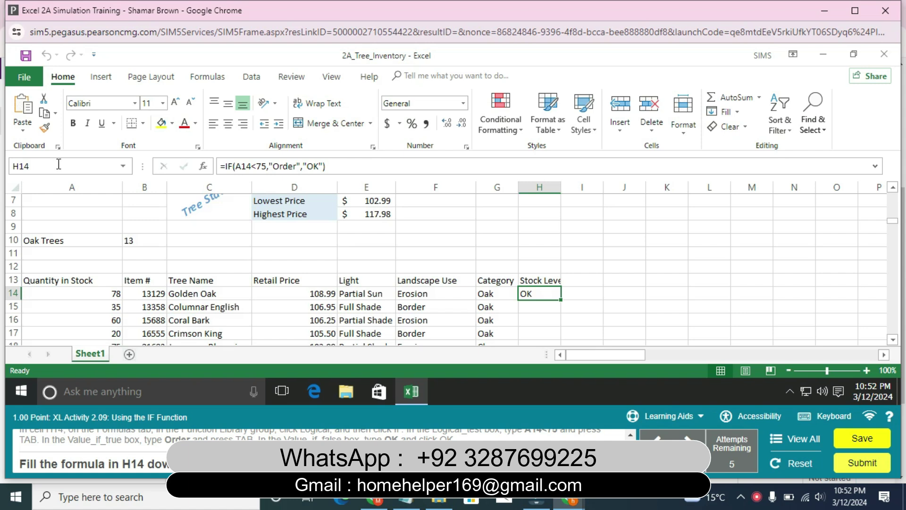
double_click(561, 301)
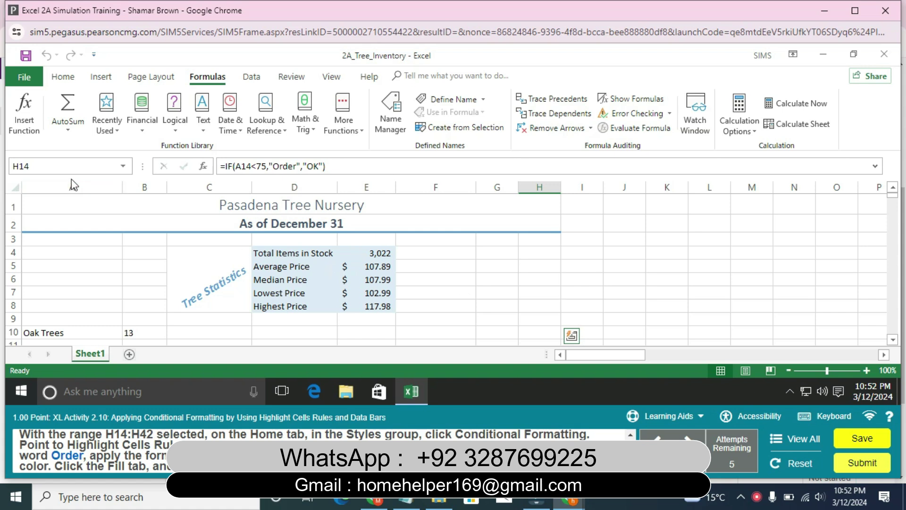
- Create a Text That Contains highlight rule for the text Order on the range H14:H42
left_click(69, 165)
type("H14:H42")
key("Return")
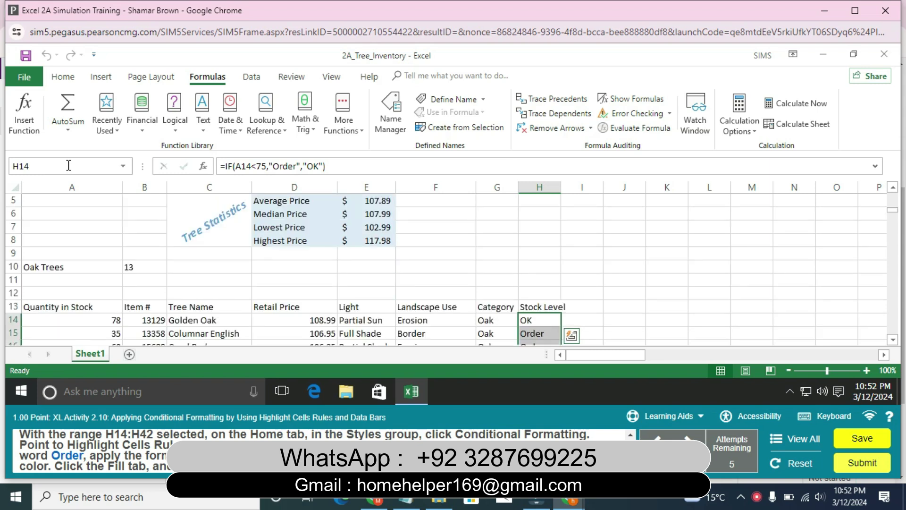
left_click(60, 76)
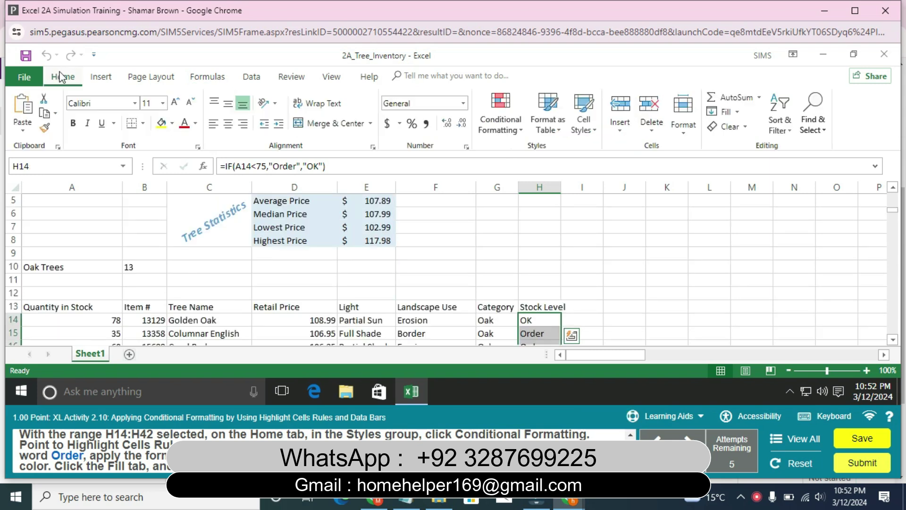
left_click(495, 106)
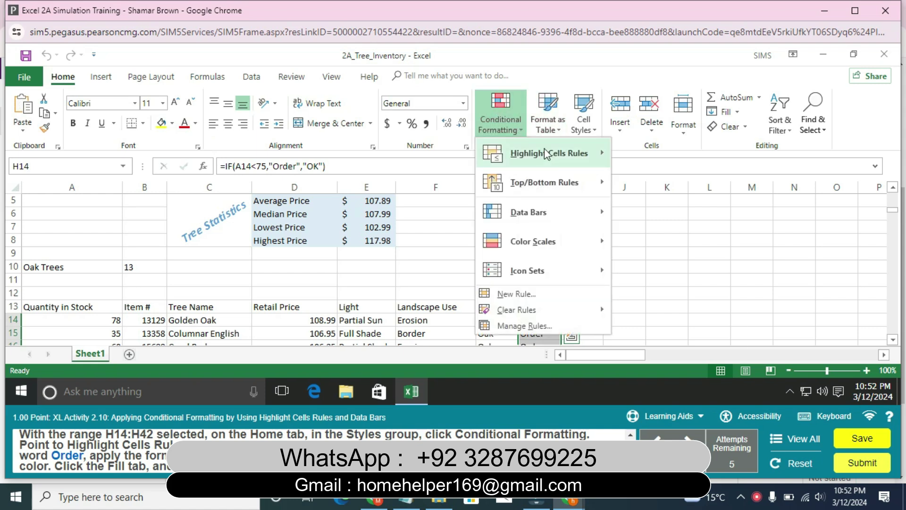
mouse_move(547, 152)
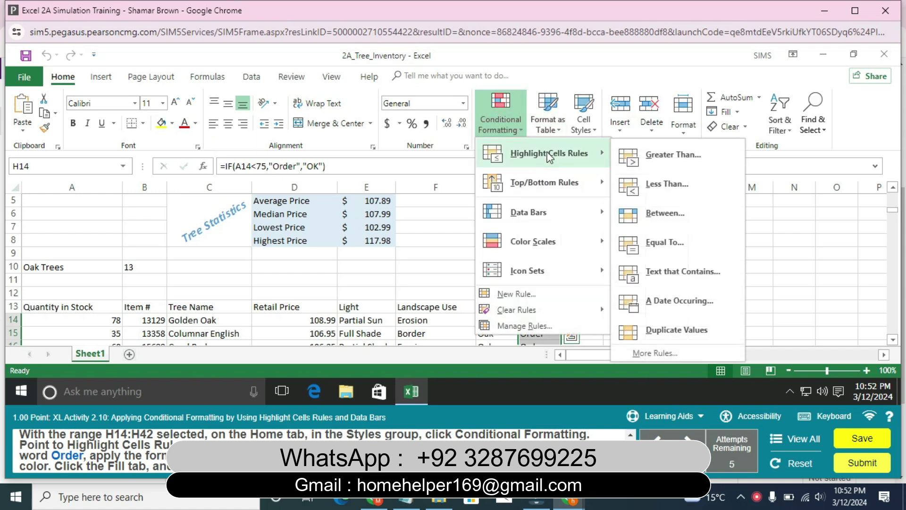
left_click(684, 269)
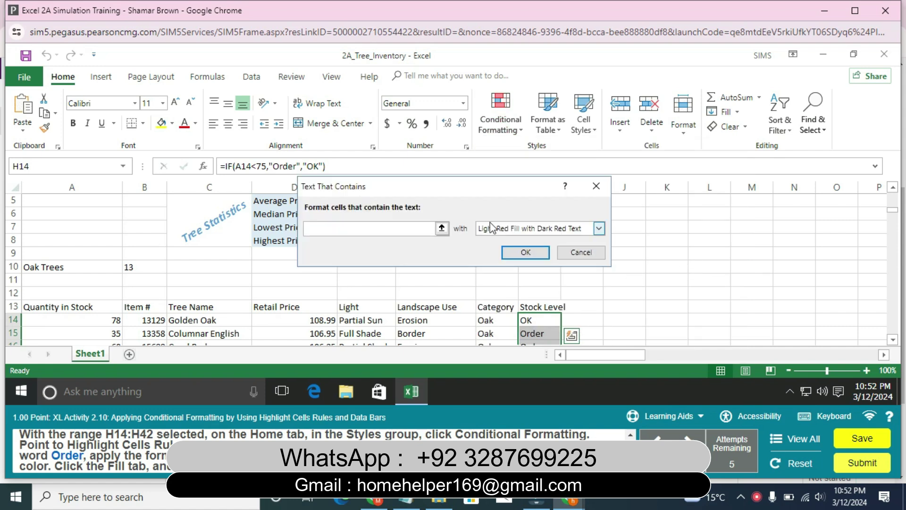
type("Order")
- Give the Order rule a custom format with bold italic text in the last theme column's first green and No Color background
left_click(600, 229)
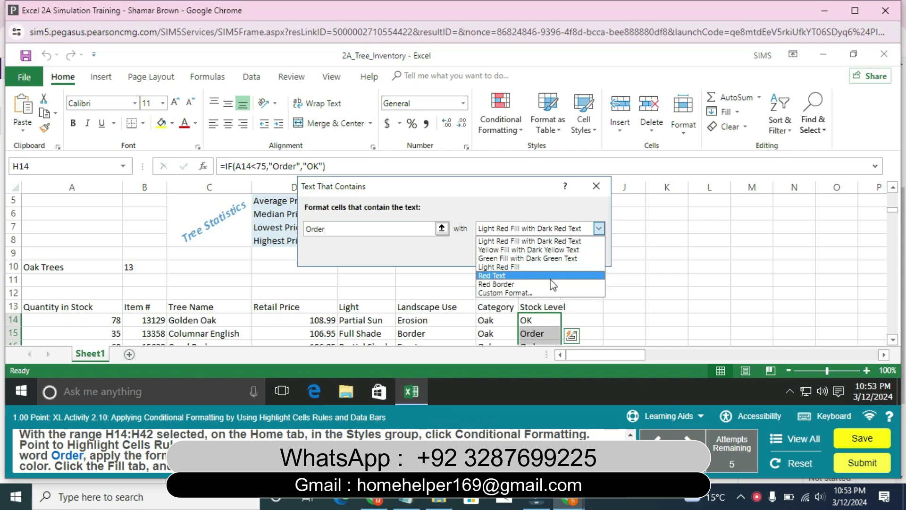
left_click(539, 293)
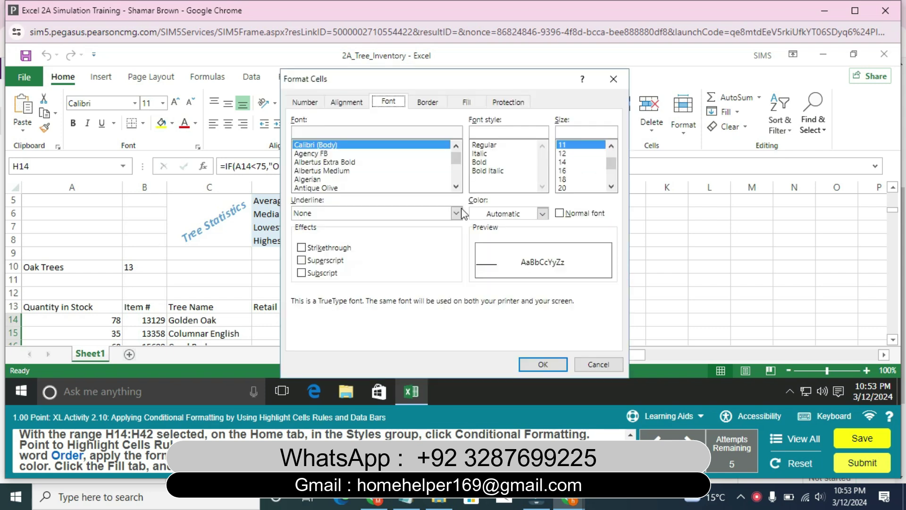
left_click(493, 170)
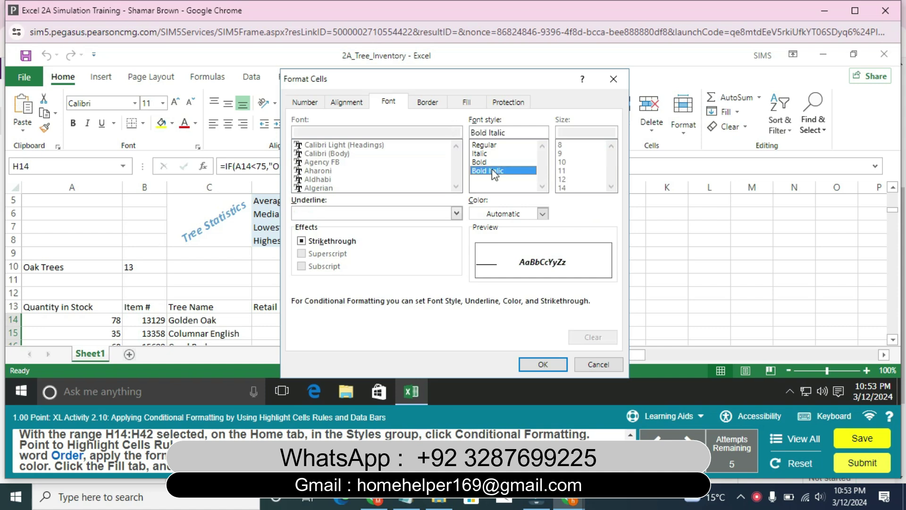
left_click(543, 214)
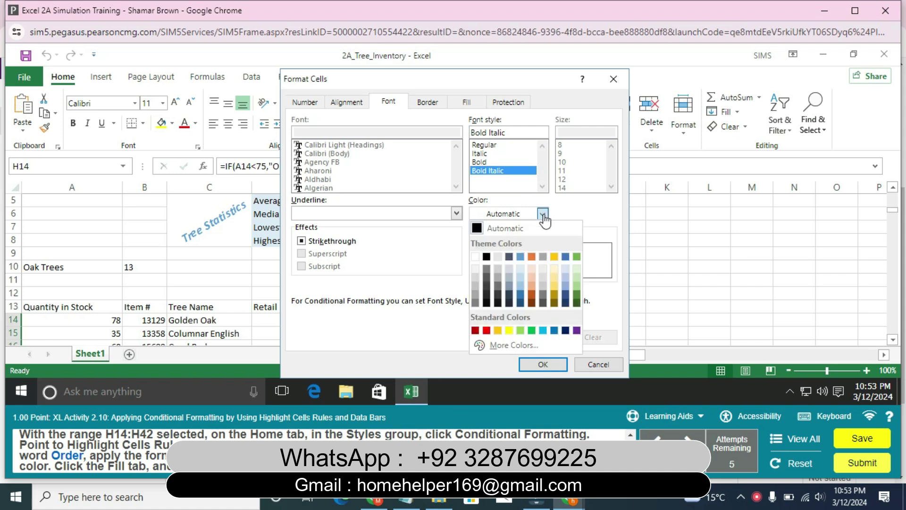
left_click(574, 256)
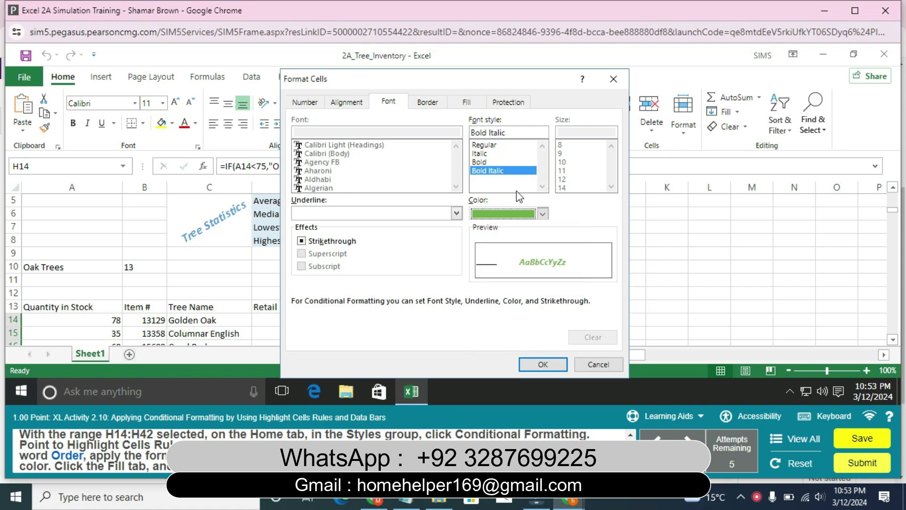
left_click(467, 103)
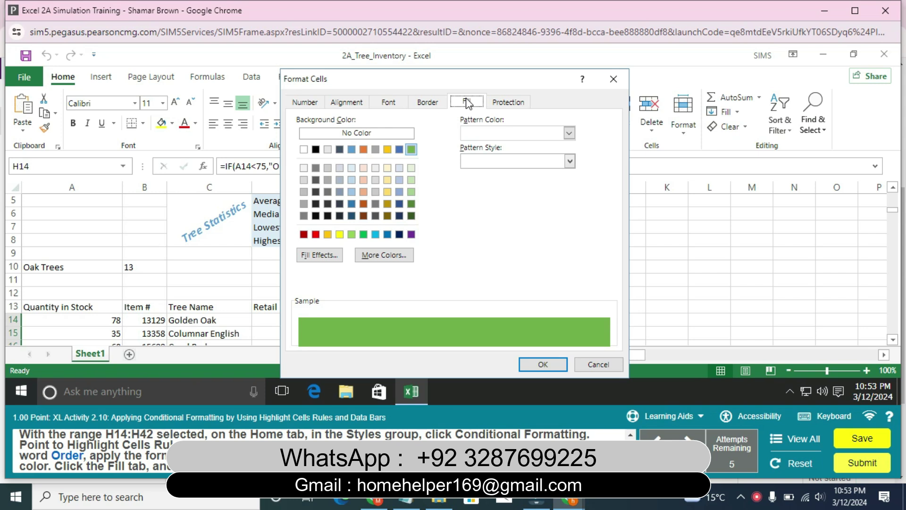
left_click(381, 134)
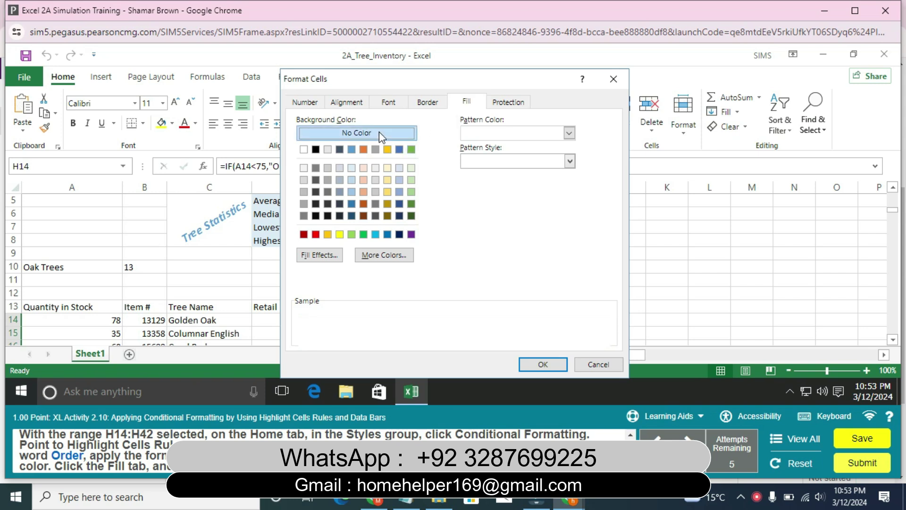
left_click(543, 365)
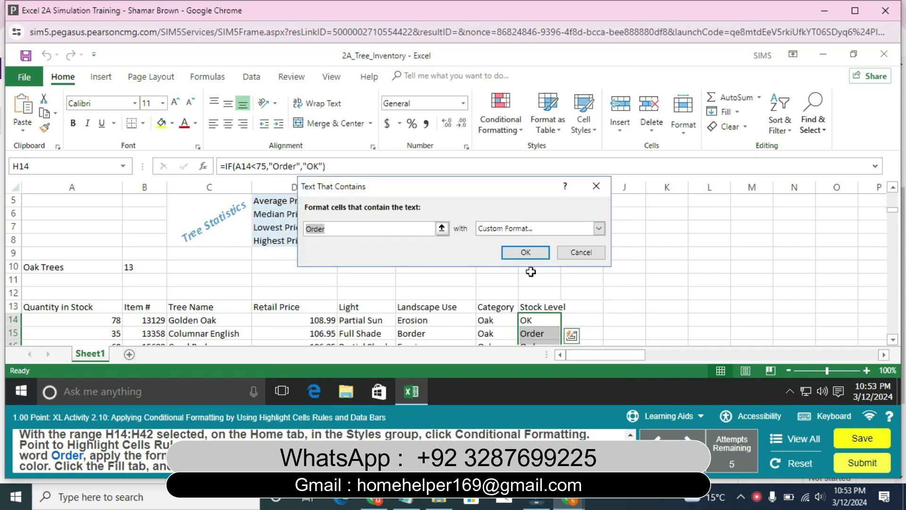
left_click(526, 252)
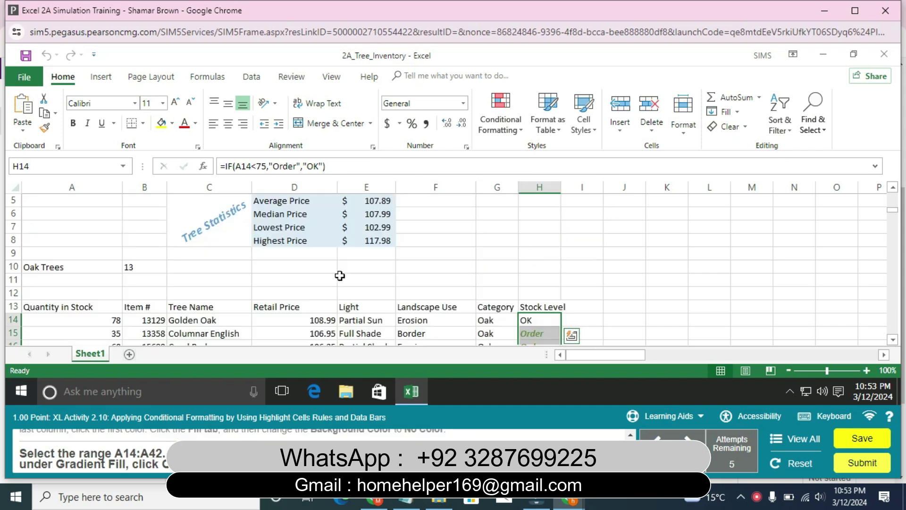
- Select the Quantity in Stock range A14:A42
left_click(51, 164)
type("A14:A42")
key("Return")
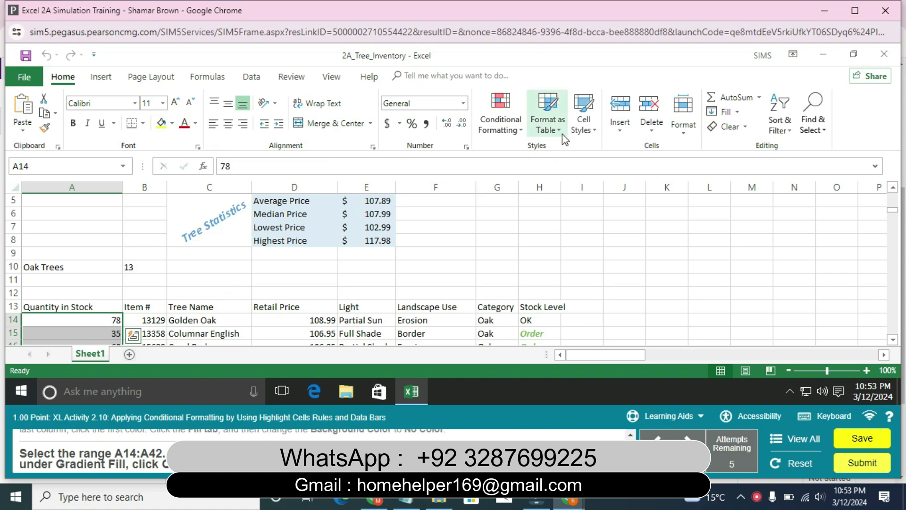
- Try to apply green data bars to the range A14:A42, first as Solid Fill and then as Gradient Fill
left_click(497, 122)
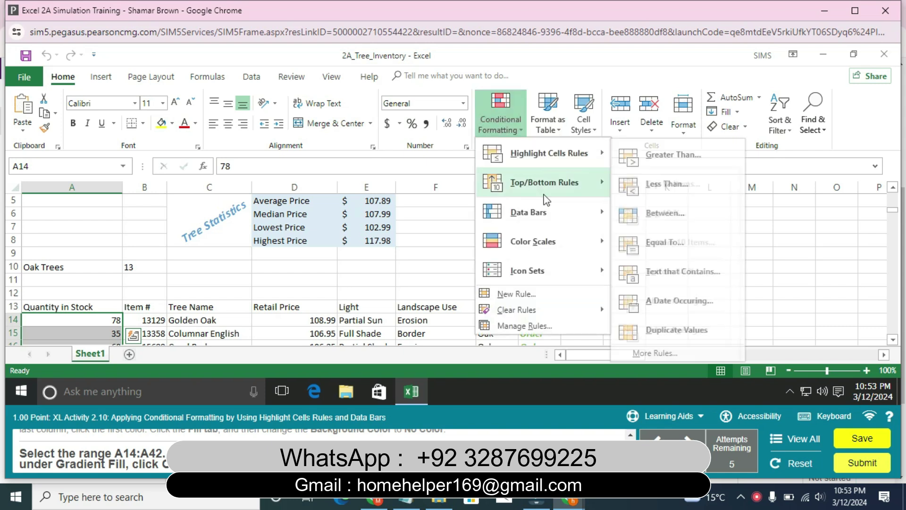
mouse_move(569, 207)
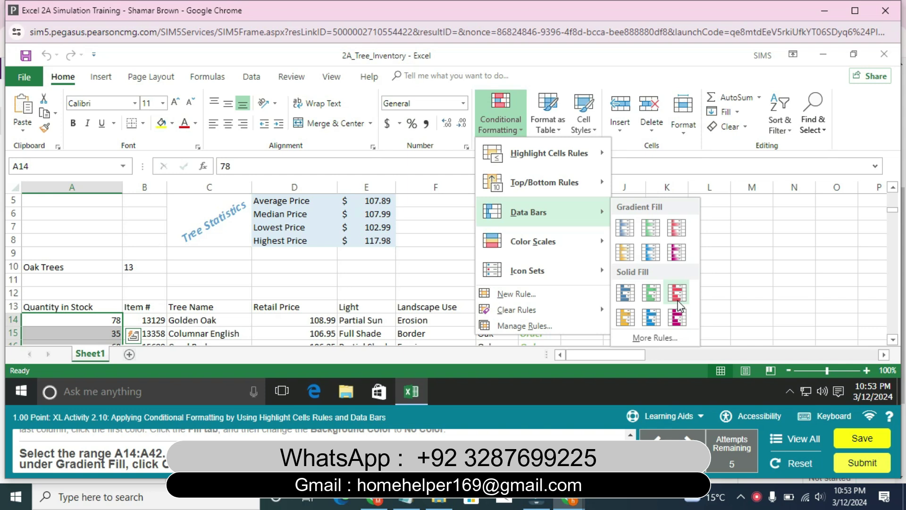
left_click(654, 296)
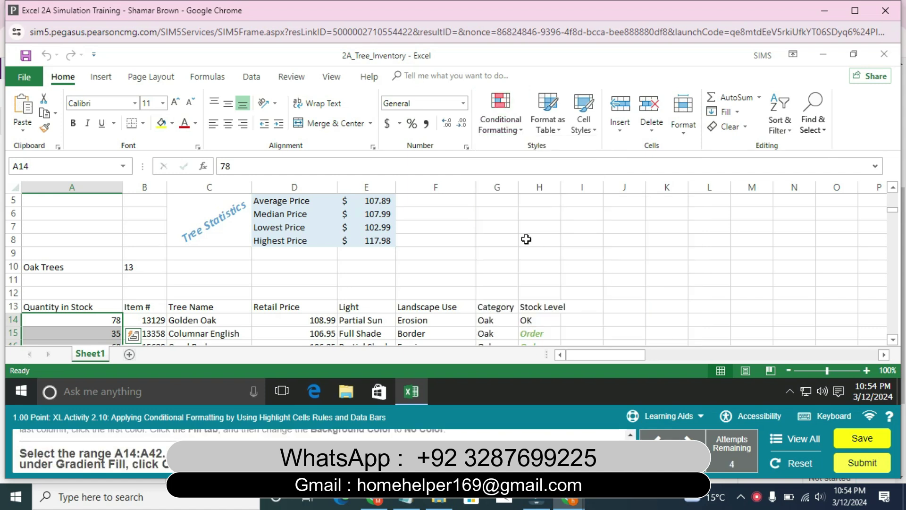
left_click(513, 129)
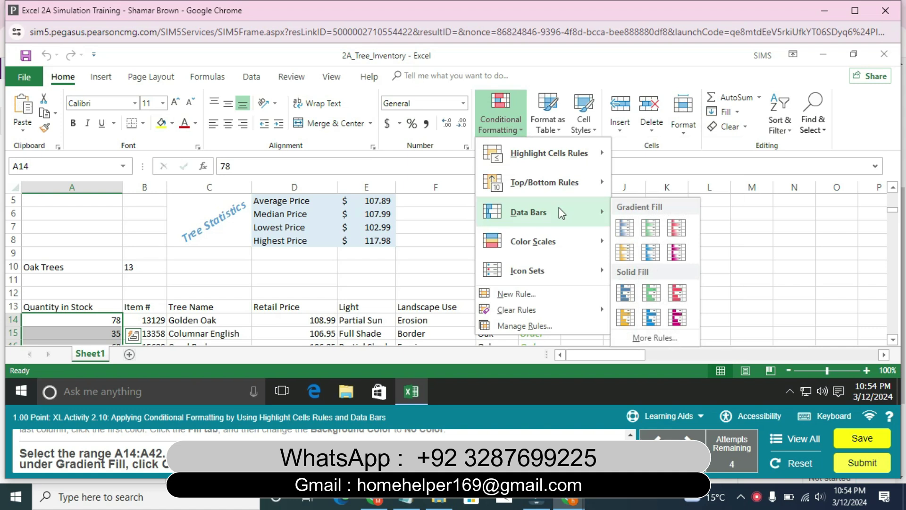
left_click(647, 229)
- Apply orange Gradient Fill data bars to the Quantity in Stock range A14:A42
left_click(523, 119)
mouse_move(590, 241)
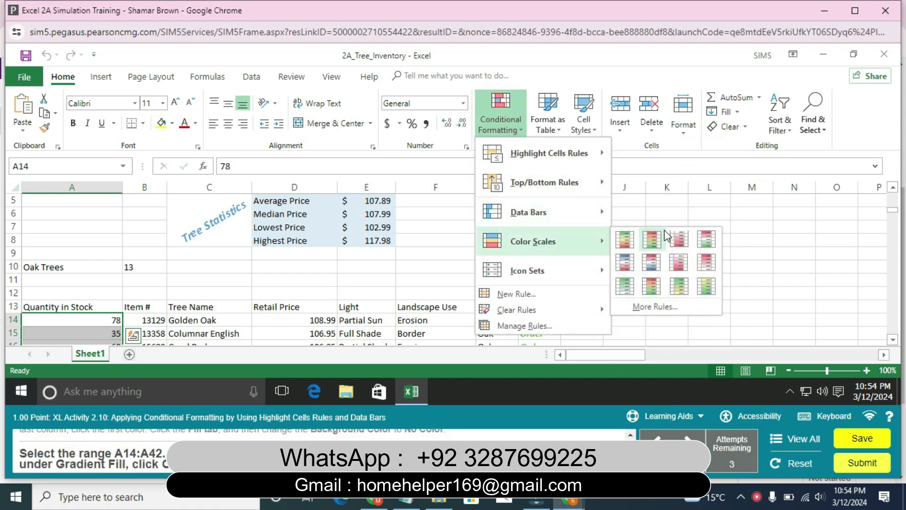
mouse_move(566, 213)
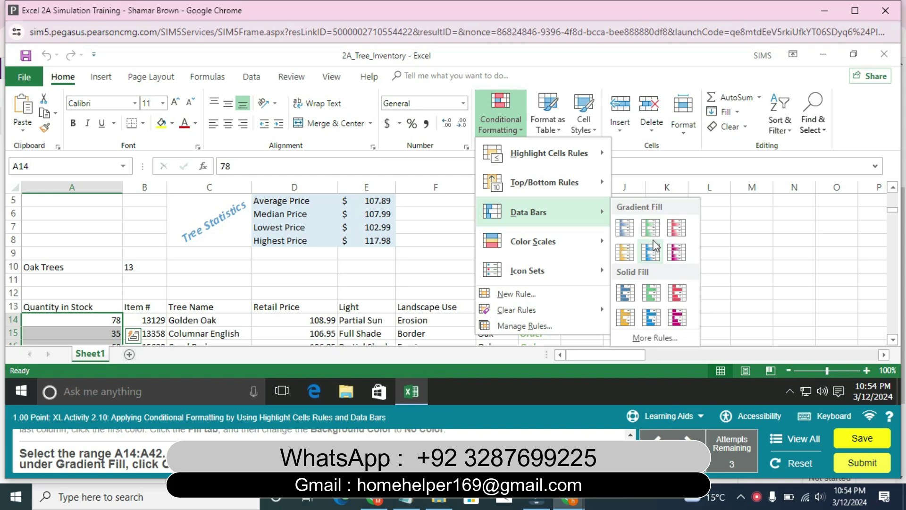
left_click(626, 250)
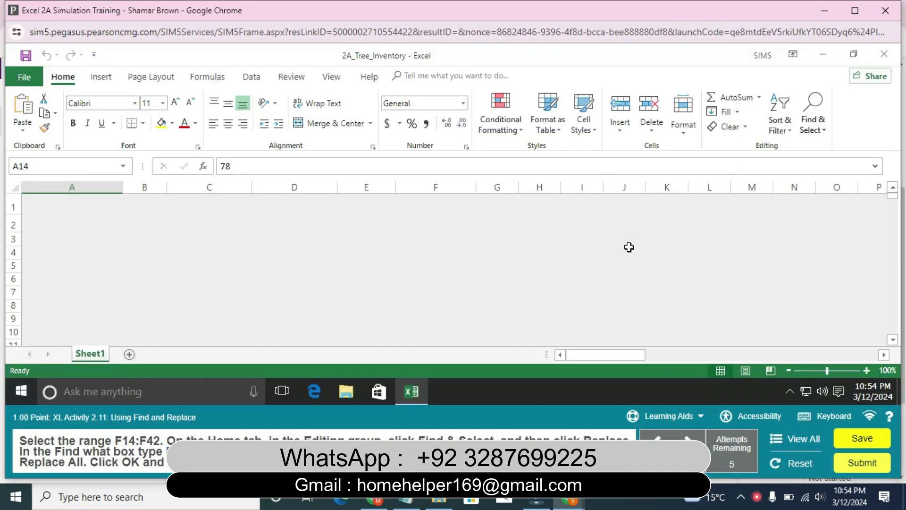
- Replace all occurrences of Erosion with Erosion Control in the Landscape Use range F14:F42
left_click(88, 165)
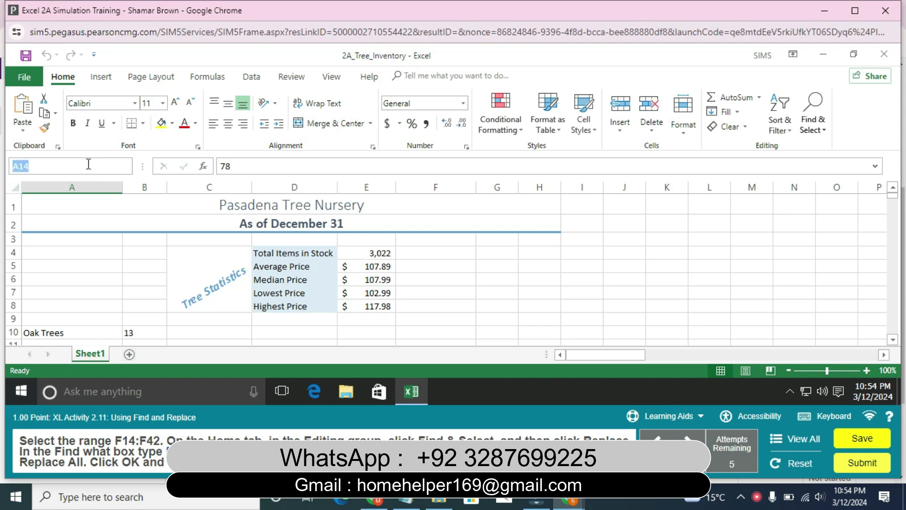
type("F14:F42")
key("Return")
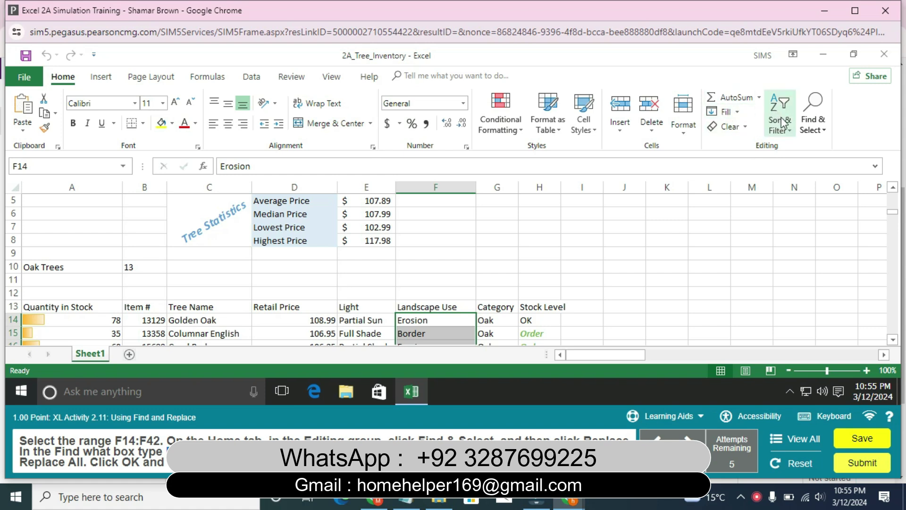
left_click(813, 123)
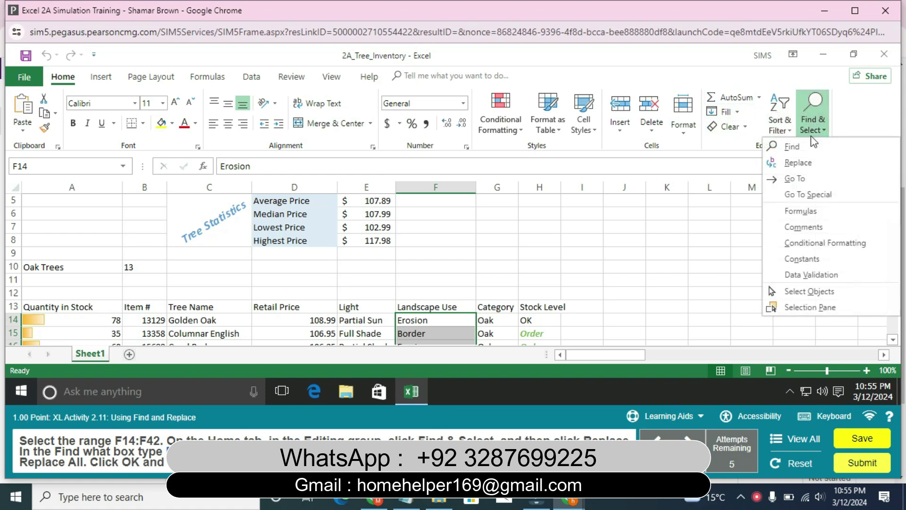
left_click(798, 165)
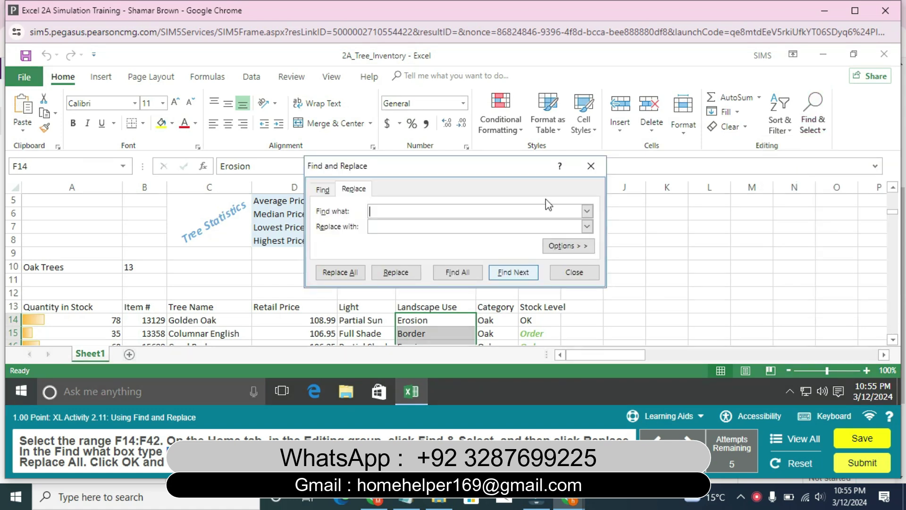
type("Erosion")
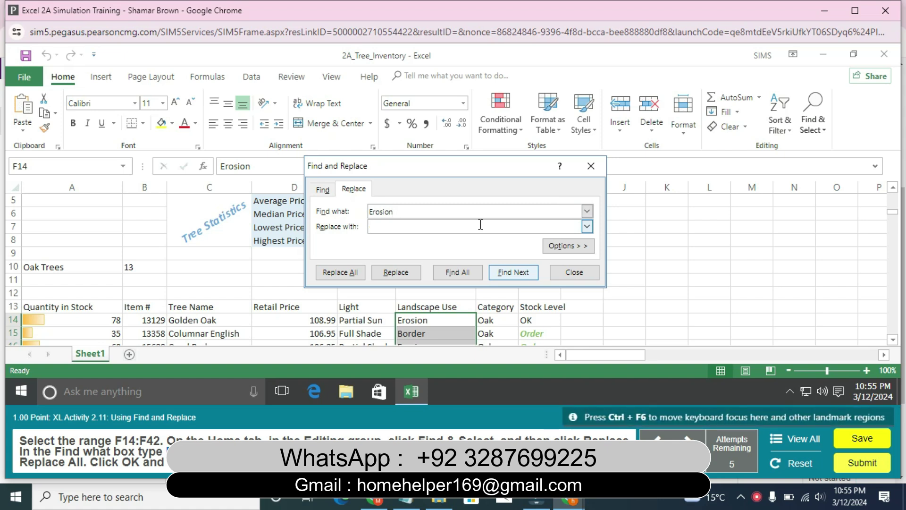
type("Erosion ")
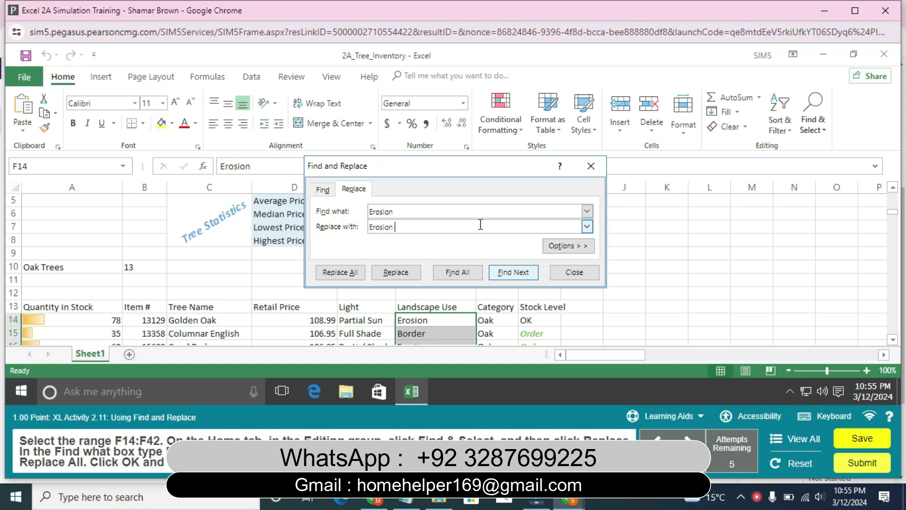
type("Control")
left_click(339, 273)
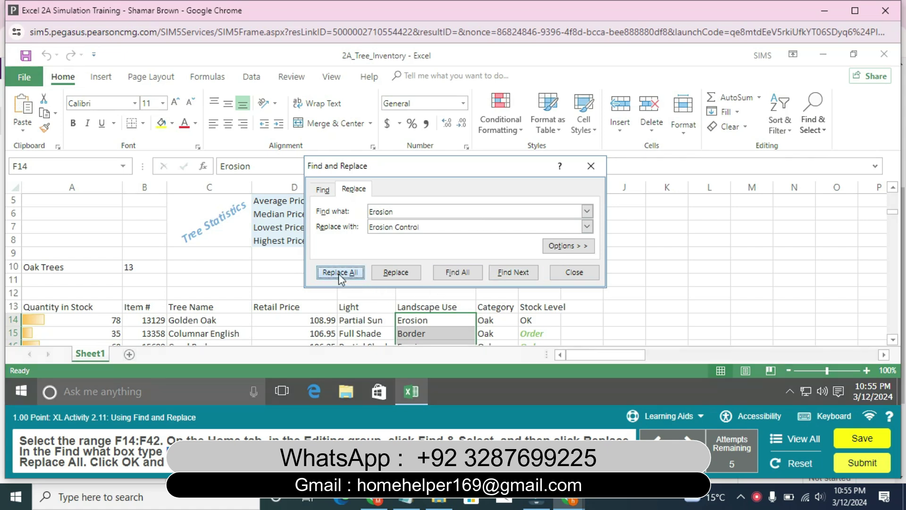
left_click(466, 240)
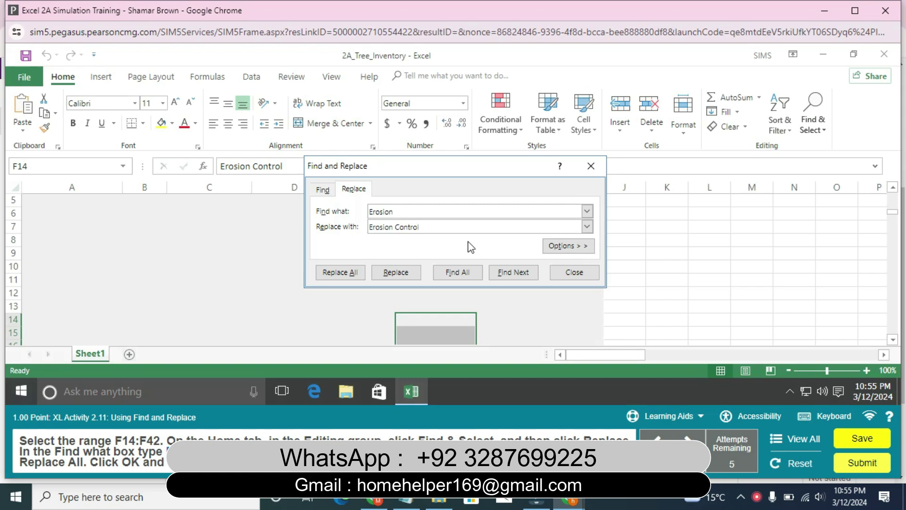
left_click(572, 272)
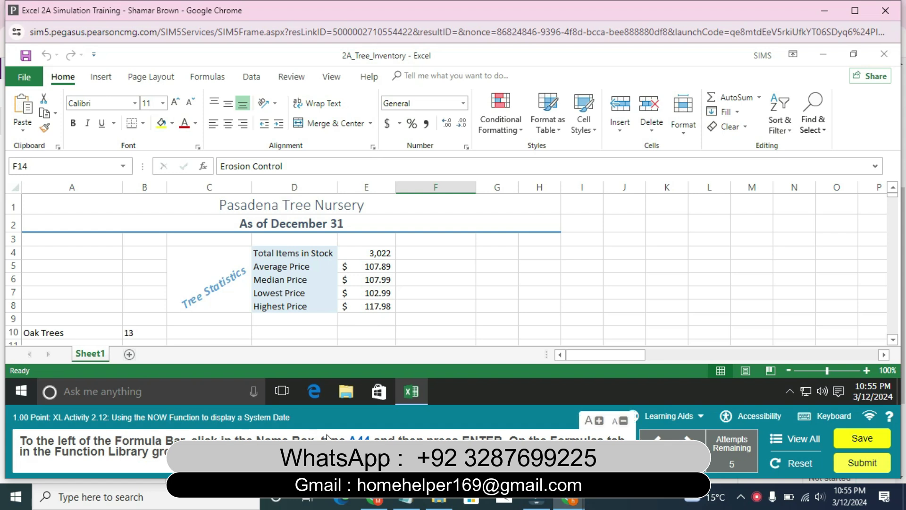
- Enter the NOW function in cell A44
left_click(68, 167)
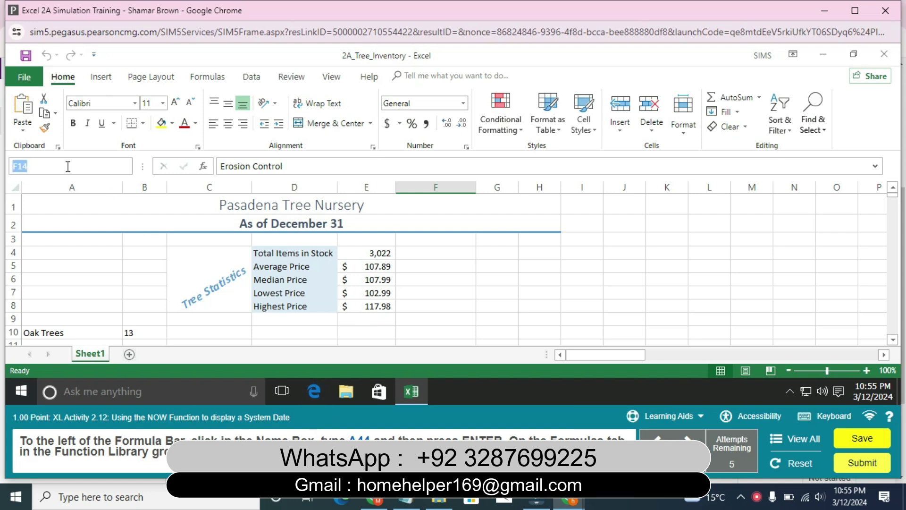
type("A44")
key("Return")
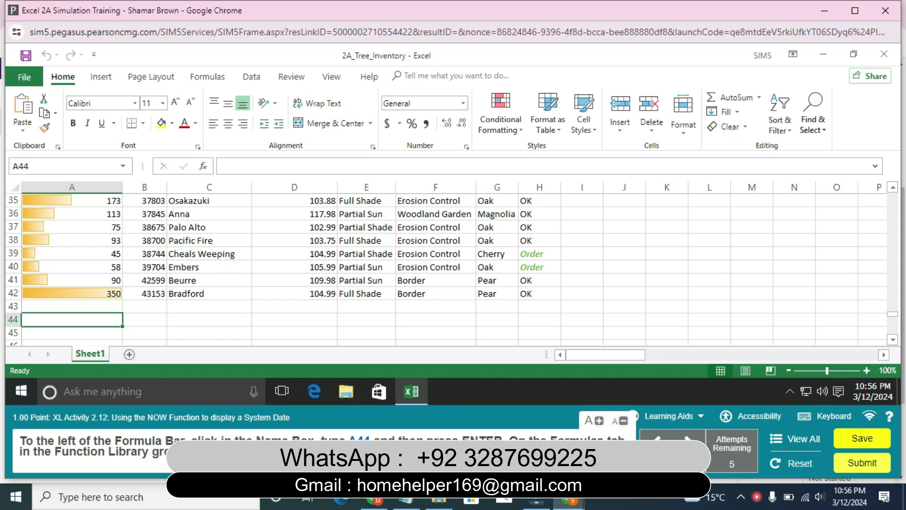
type("=n")
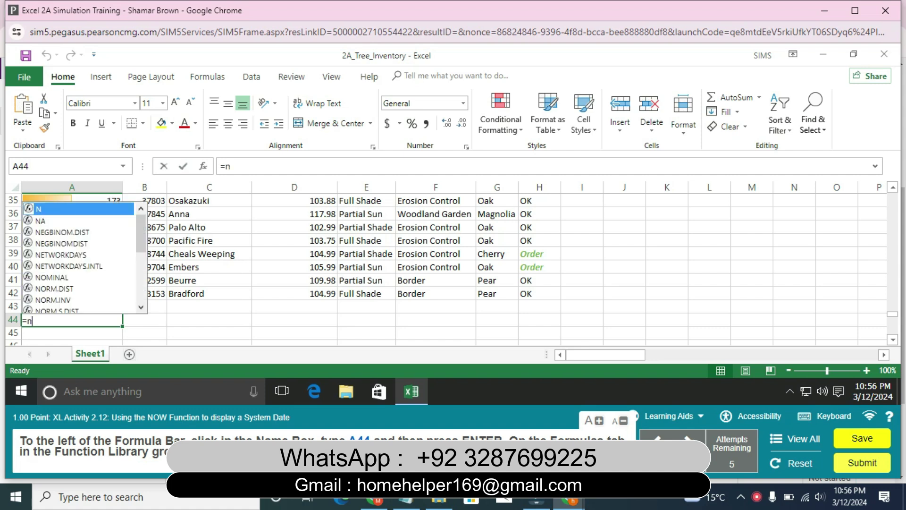
type("ow")
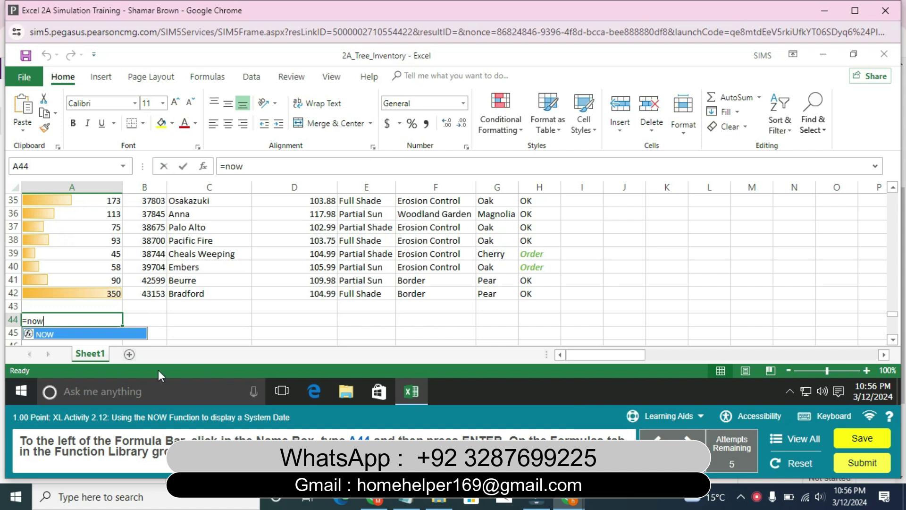
double_click(119, 330)
key("Return")
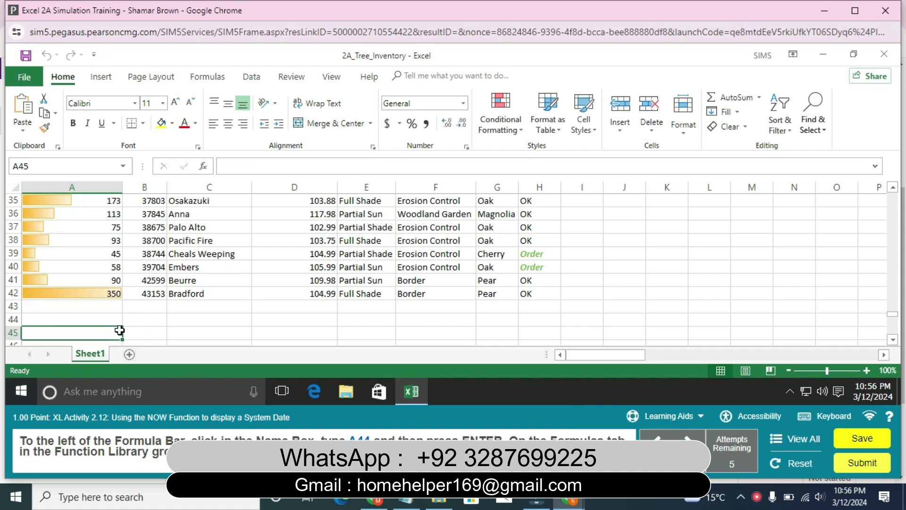